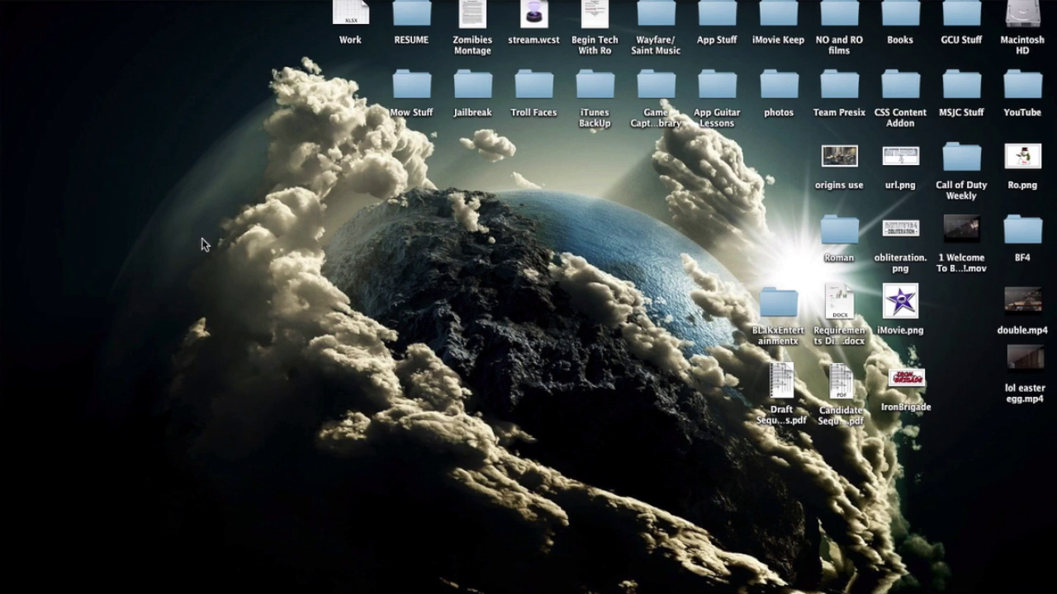
# Launch iMovie on the 8-second iMovie Tutorials project and play back its single clip
pyautogui.moveTo(3, 281)
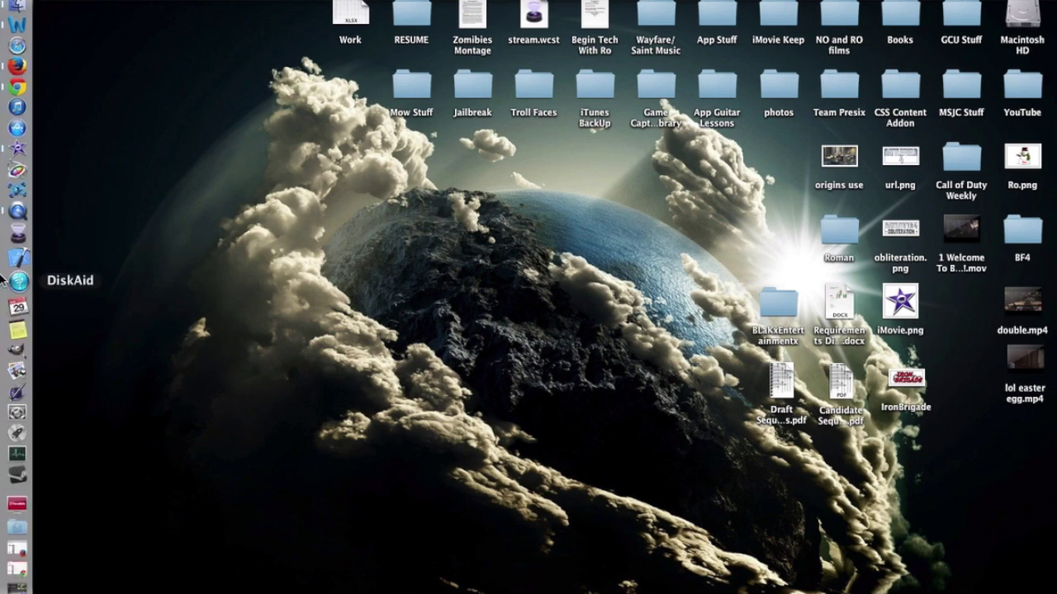
pyautogui.click(18, 157)
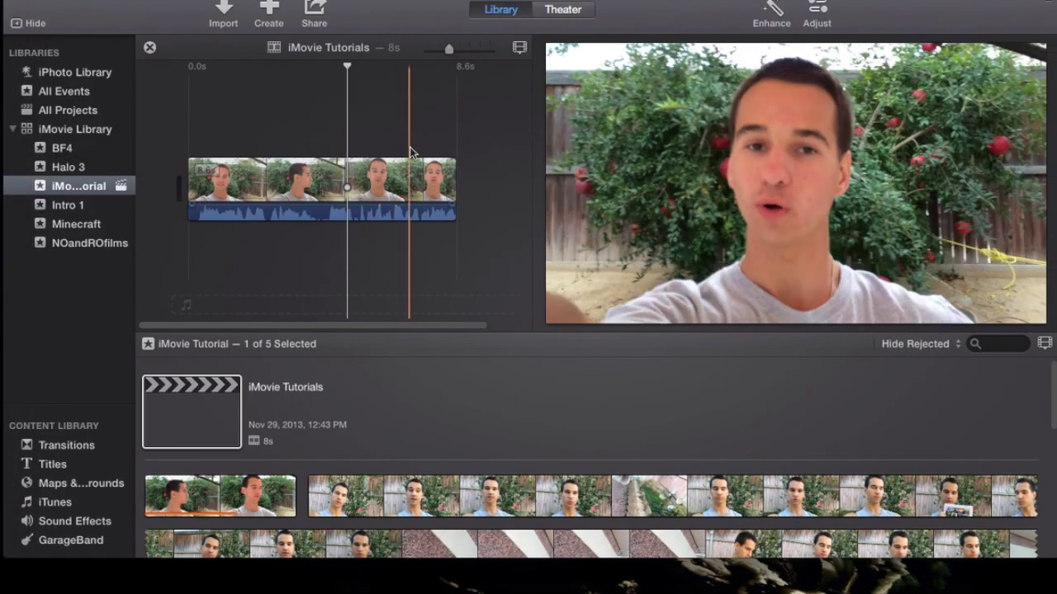
pyautogui.click(365, 123)
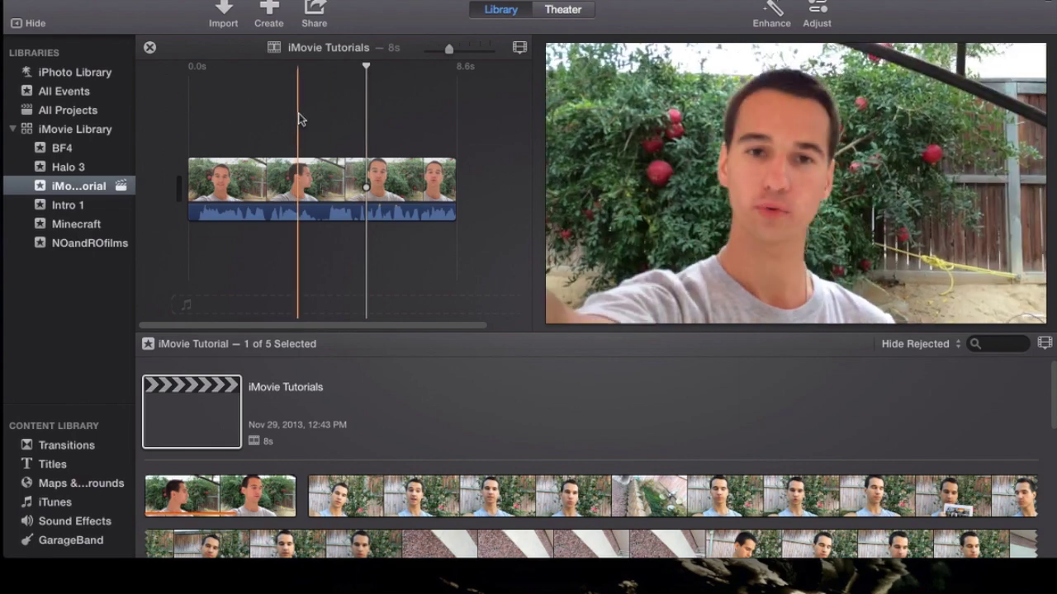
pyautogui.press('space')
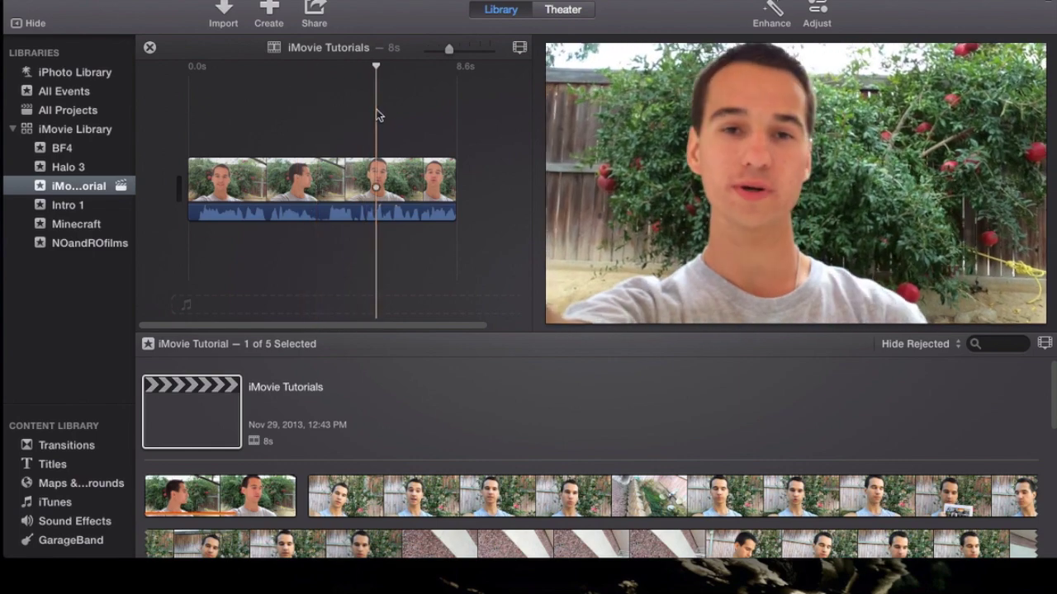
pyautogui.click(310, 122)
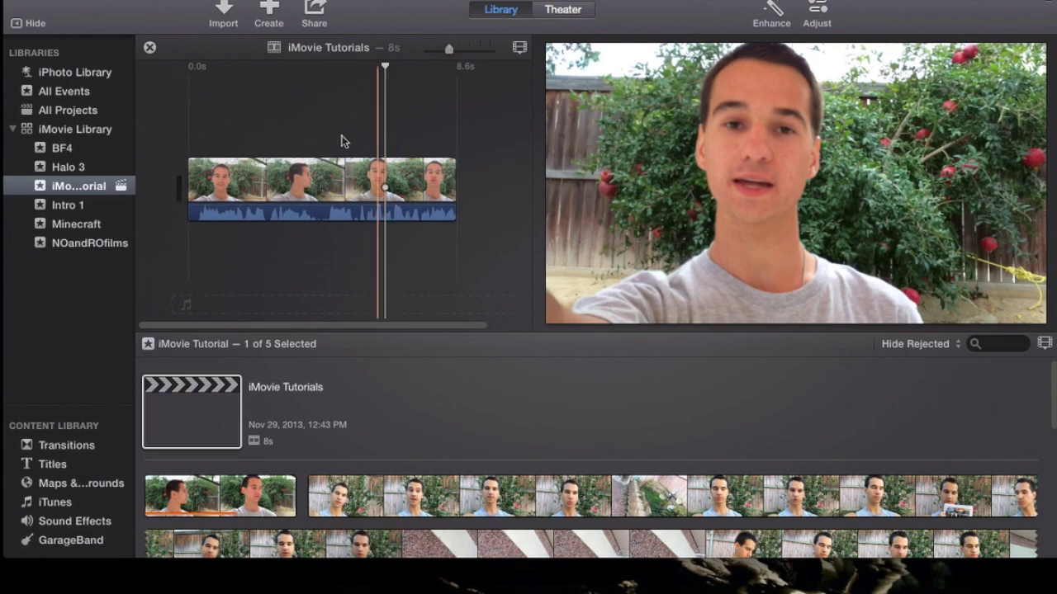
pyautogui.click(307, 149)
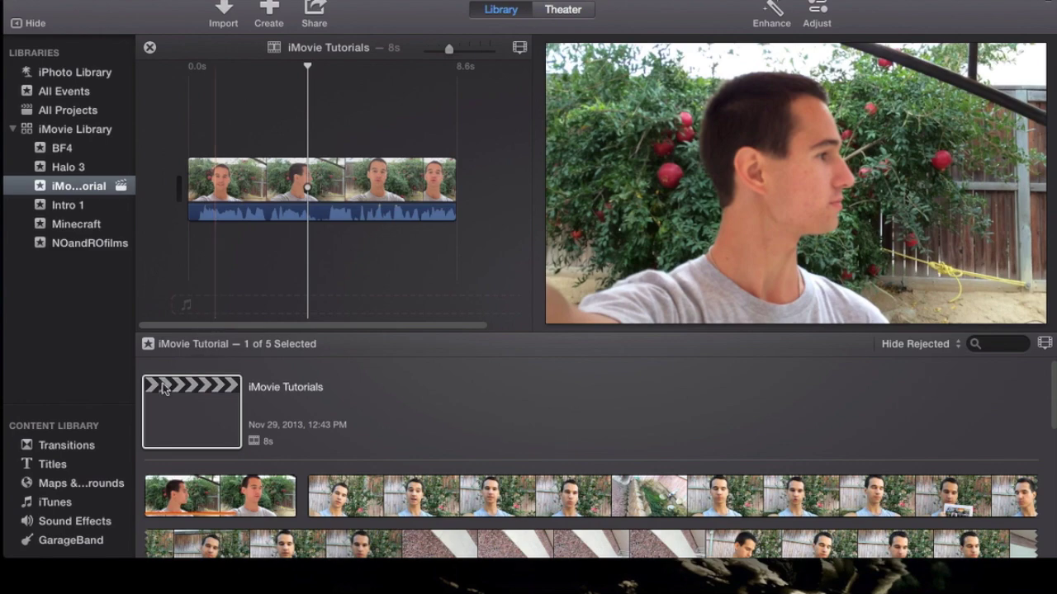
pyautogui.click(70, 446)
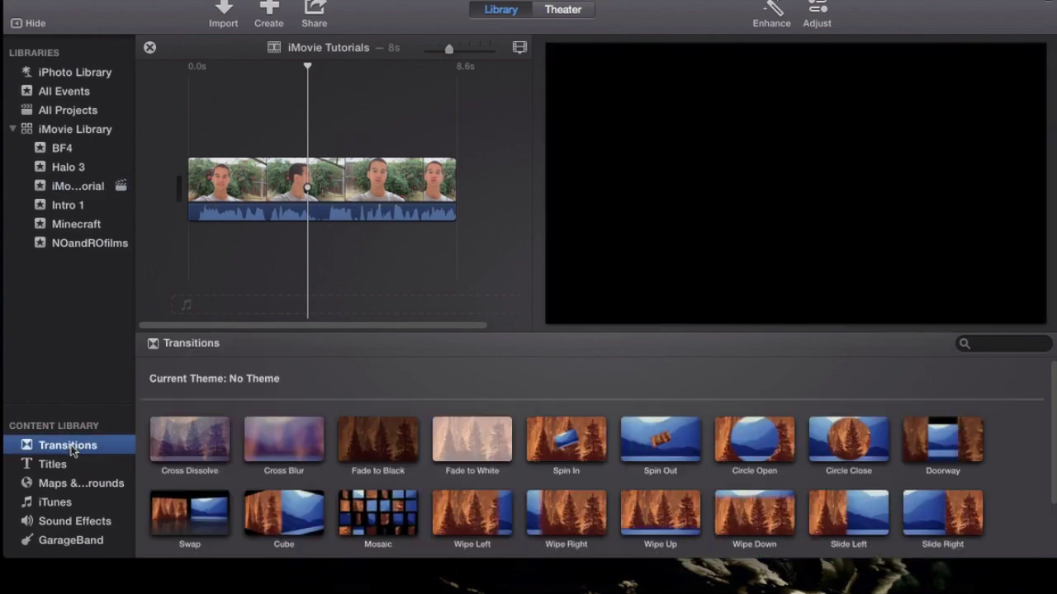
pyautogui.click(69, 186)
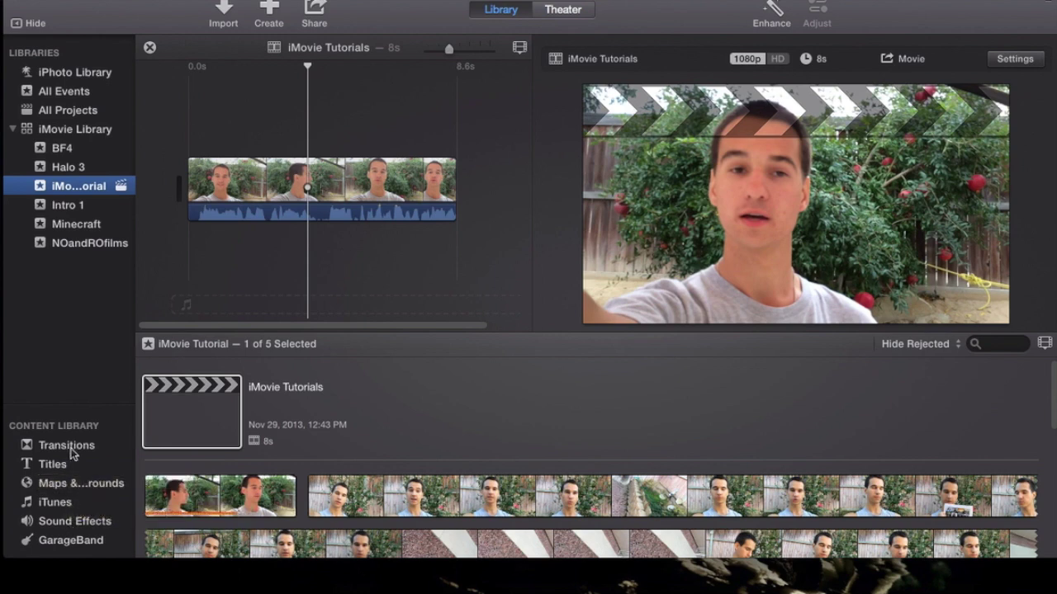
pyautogui.click(244, 284)
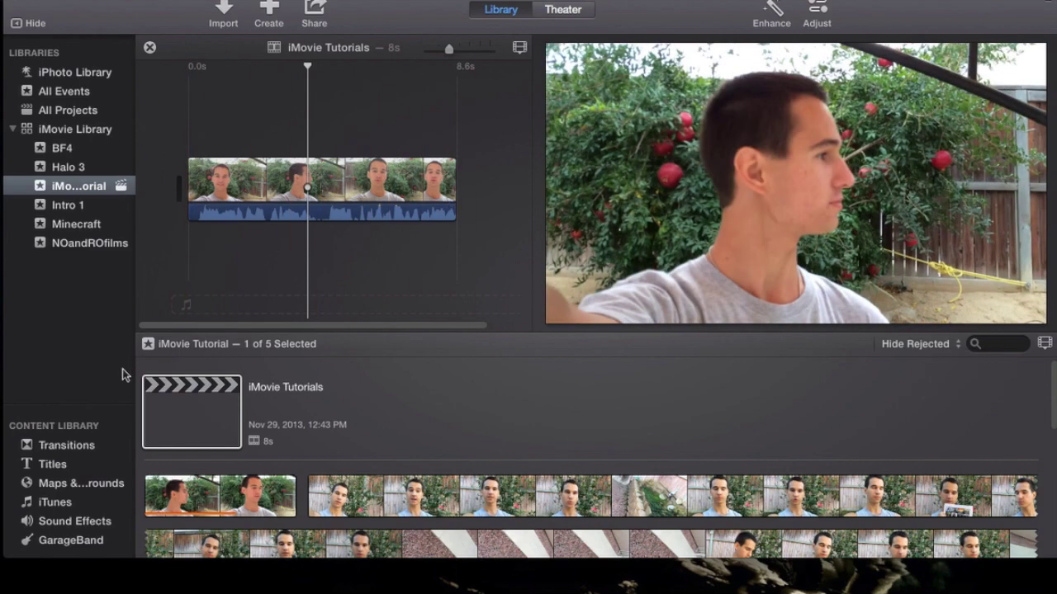
pyautogui.click(73, 446)
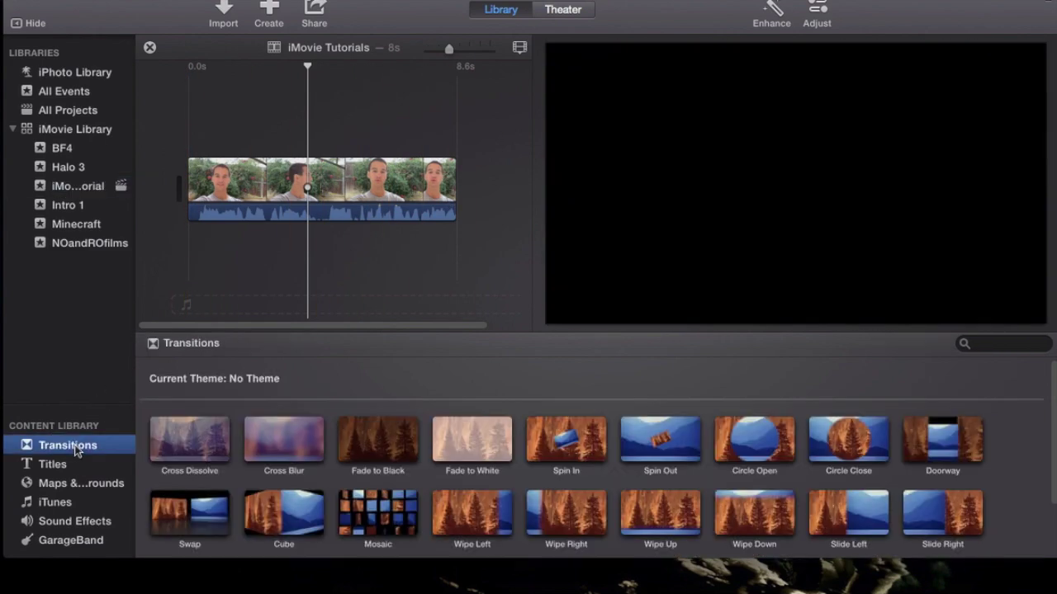
# Add a 5.9s range of an iMovie Tutorial event clip and zoom the timeline to fit both clips
pyautogui.click(71, 189)
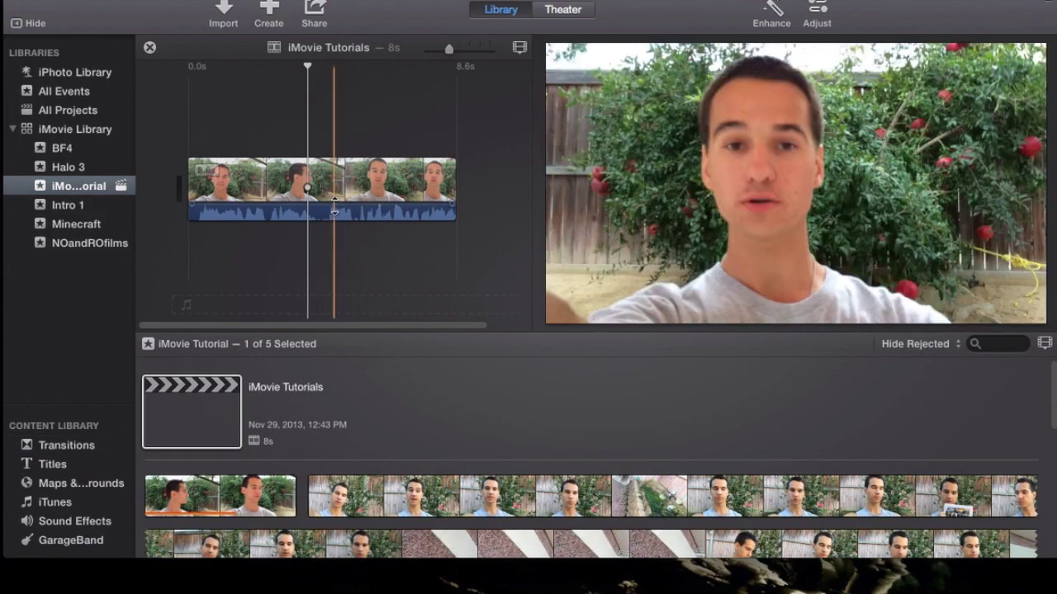
pyautogui.click(338, 239)
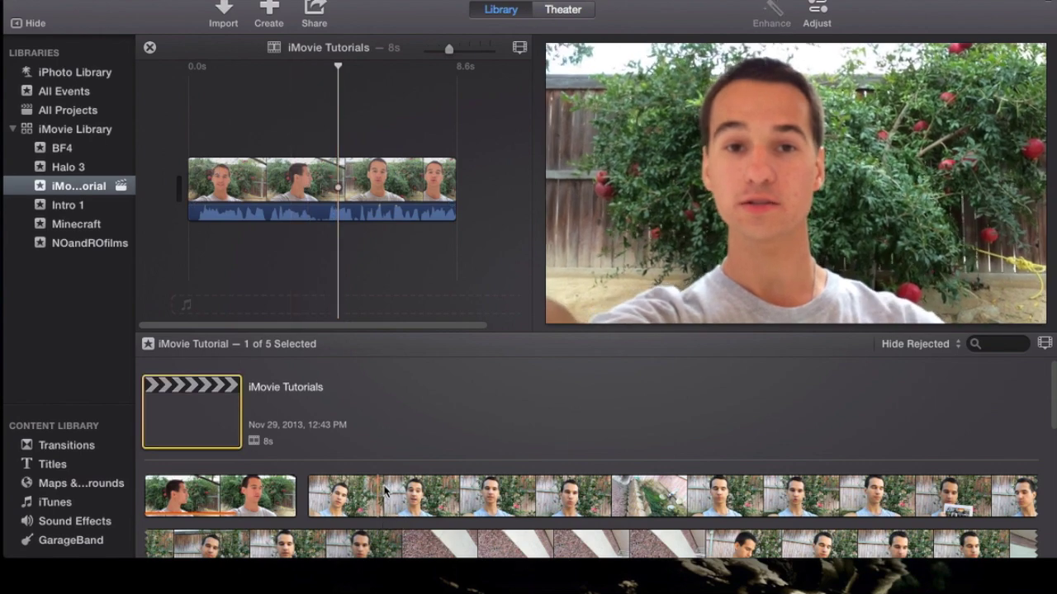
pyautogui.scroll(-2, 413, 490)
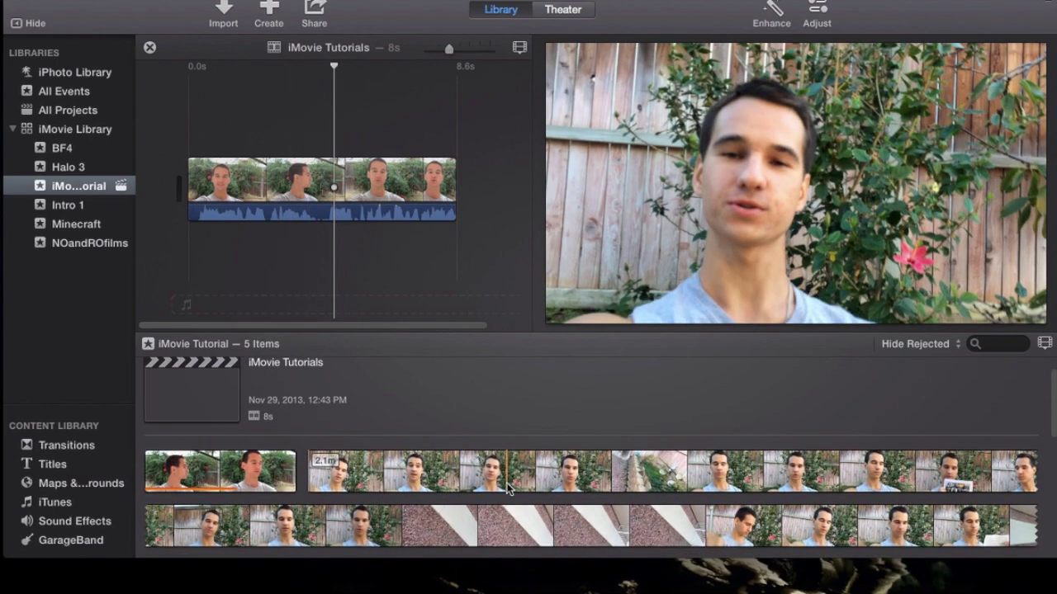
pyautogui.scroll(3, 380, 466)
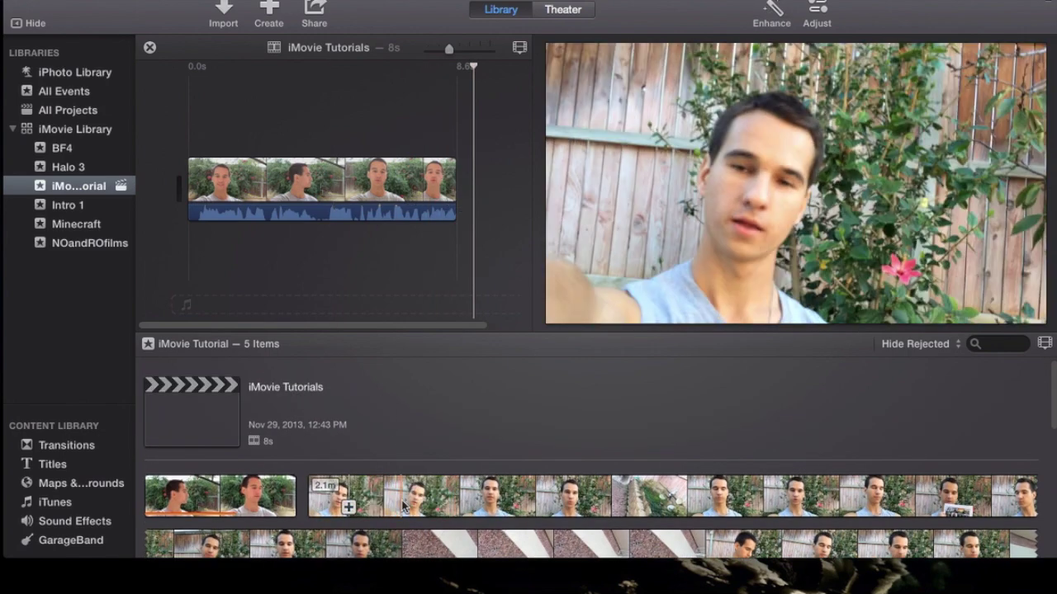
pyautogui.moveTo(384, 505); pyautogui.dragTo(438, 275)
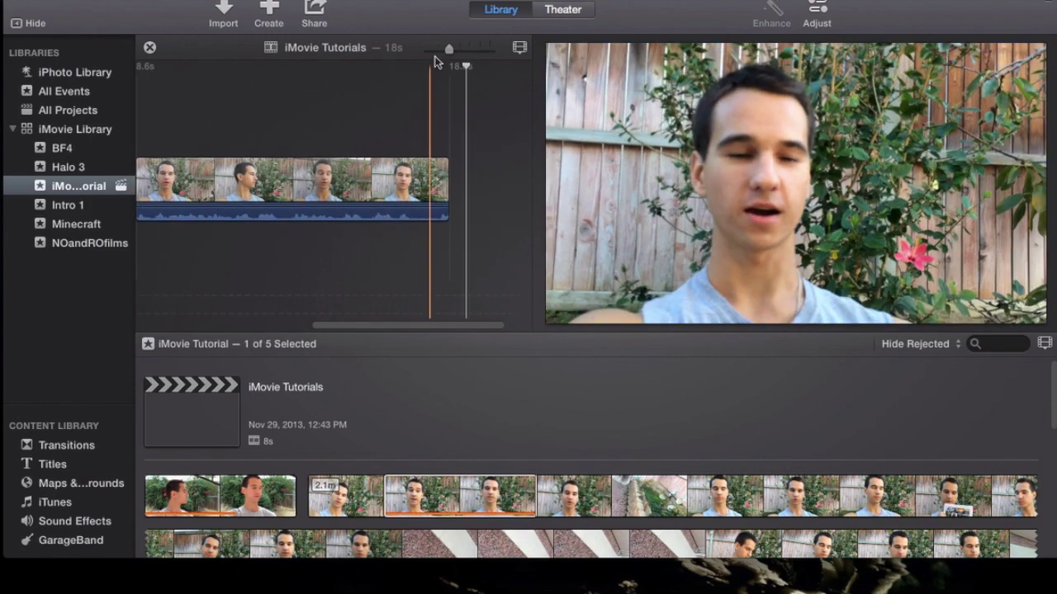
pyautogui.moveTo(445, 51); pyautogui.dragTo(439, 54)
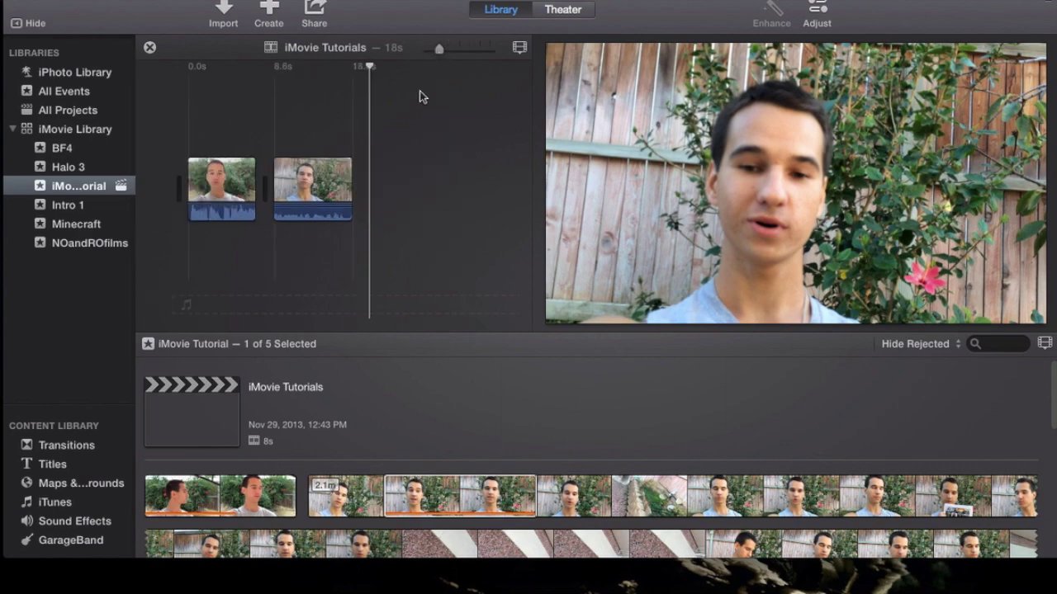
pyautogui.click(247, 119)
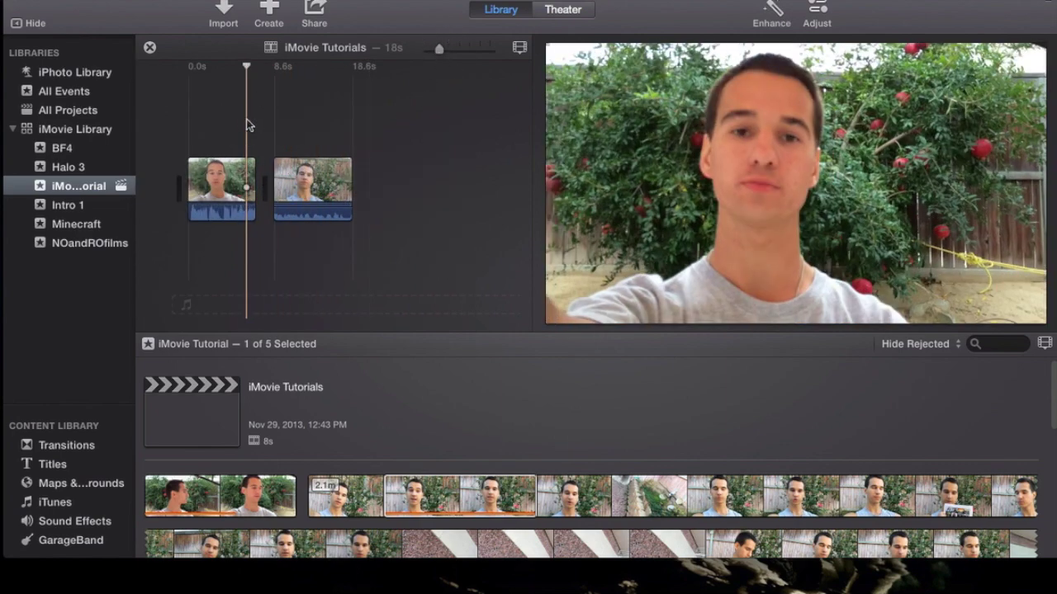
pyautogui.click(81, 452)
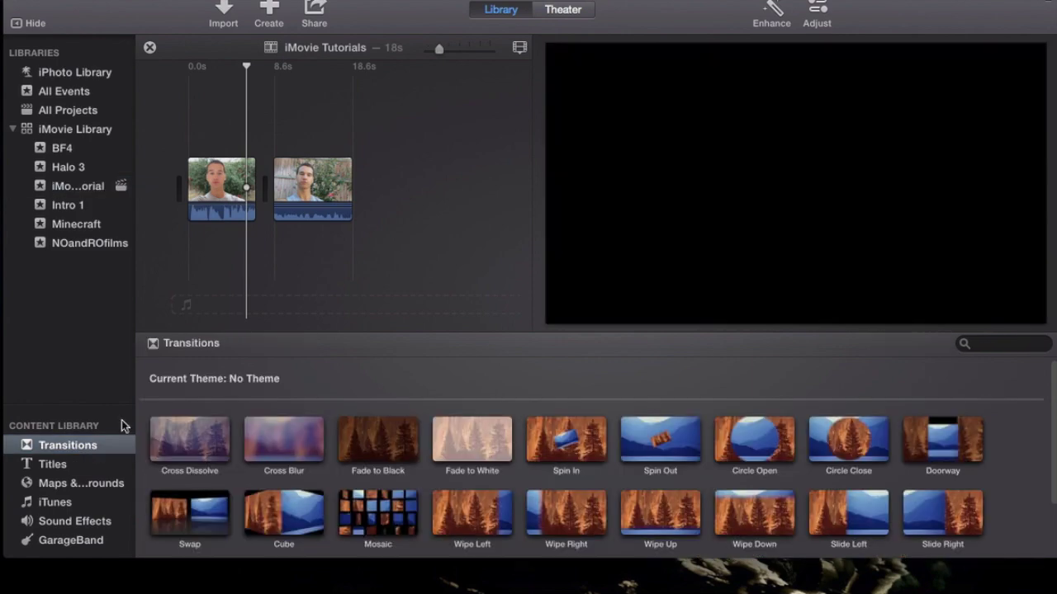
pyautogui.click(306, 267)
pyautogui.press('space')
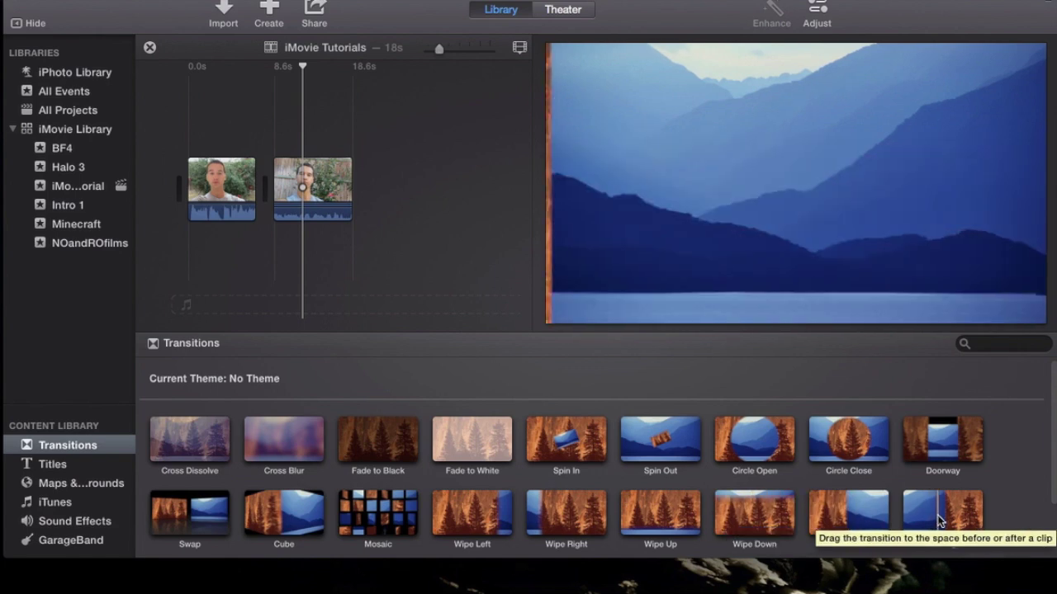
pyautogui.scroll(-2, 748, 512)
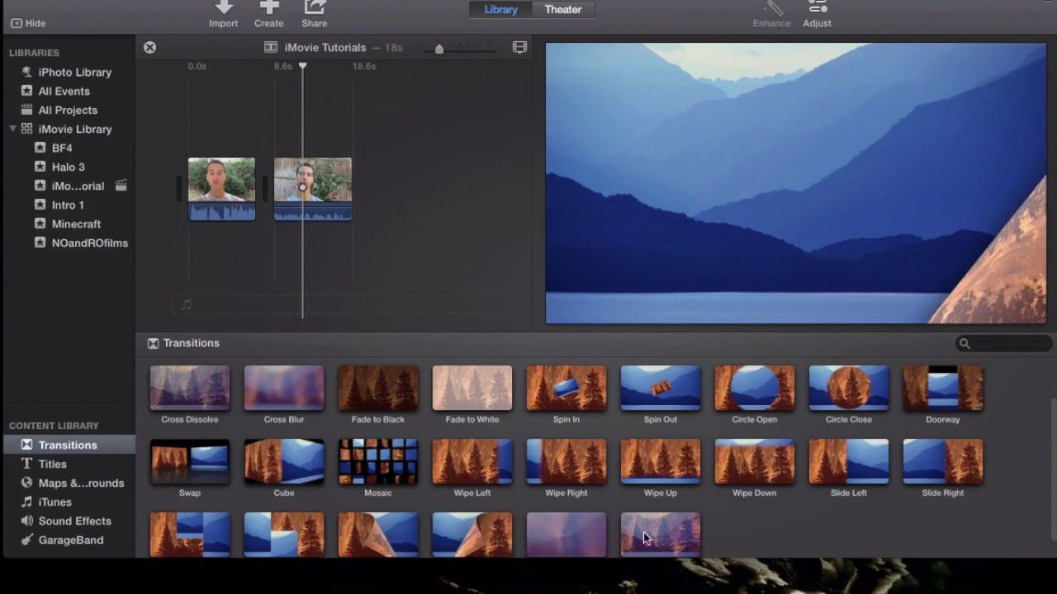
pyautogui.scroll(2, 759, 520)
pyautogui.scroll(-2, 647, 484)
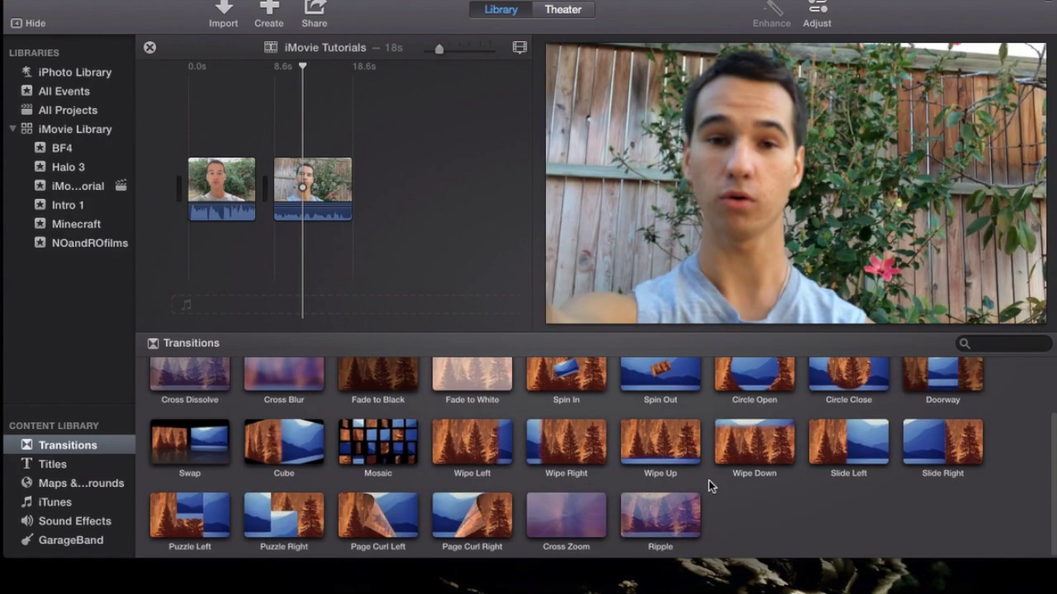
pyautogui.scroll(2, 567, 472)
pyautogui.scroll(-2, 454, 458)
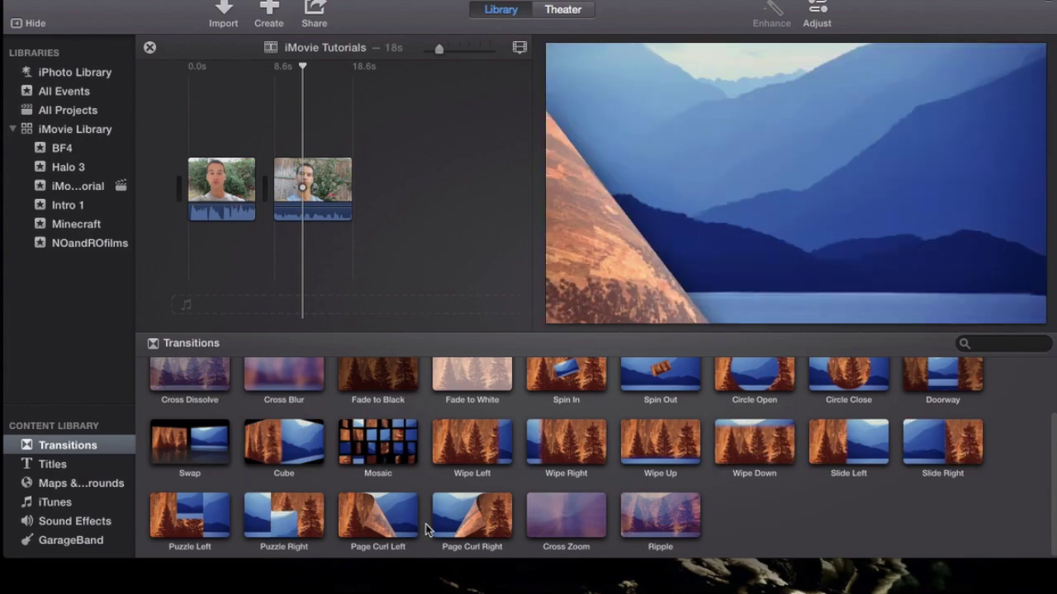
pyautogui.scroll(2, 594, 462)
pyautogui.scroll(-2, 561, 487)
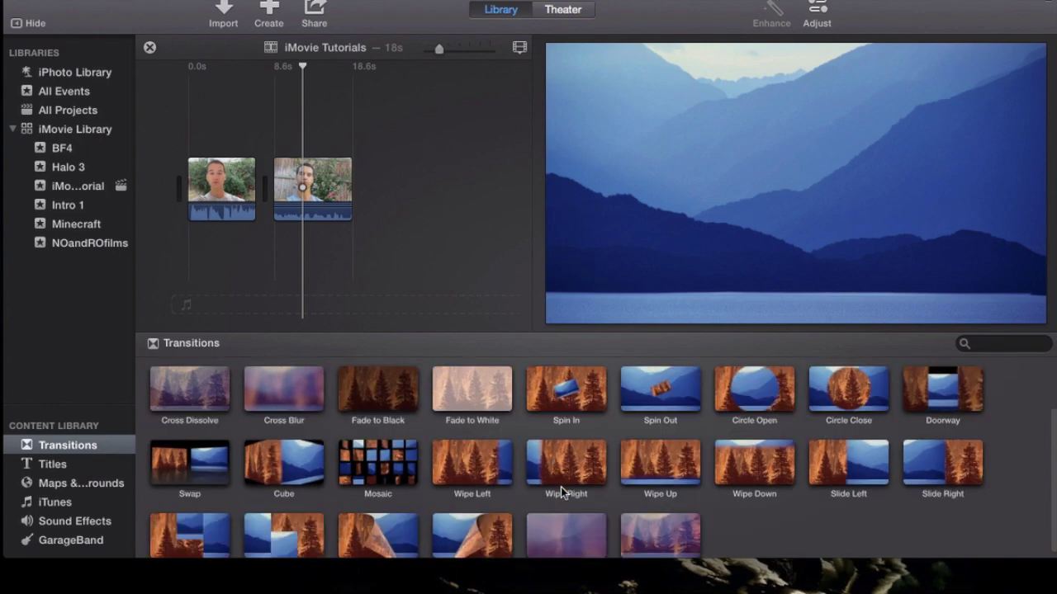
pyautogui.scroll(2, 503, 436)
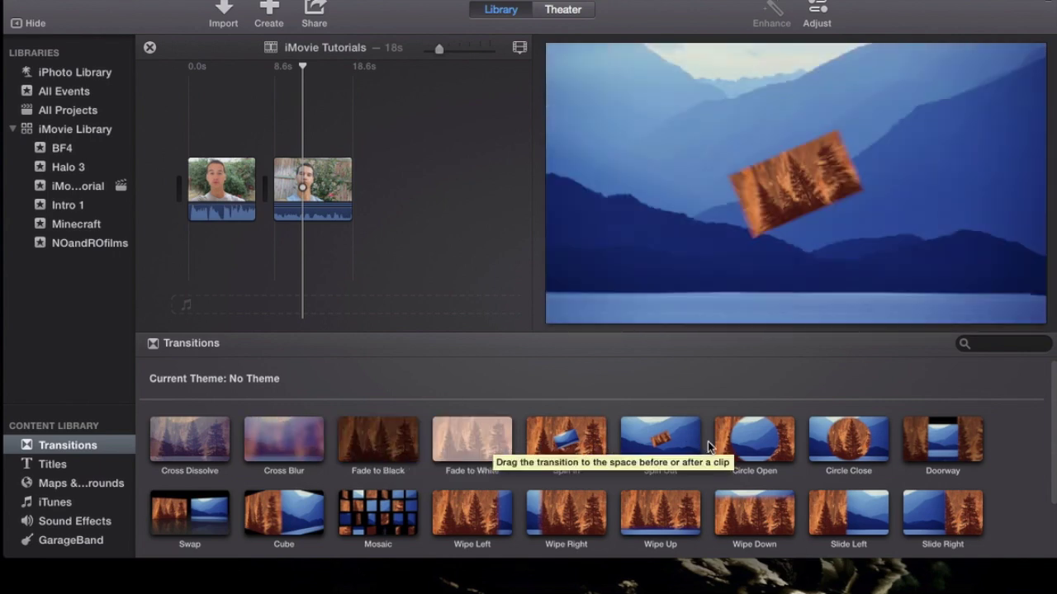
pyautogui.click(324, 138)
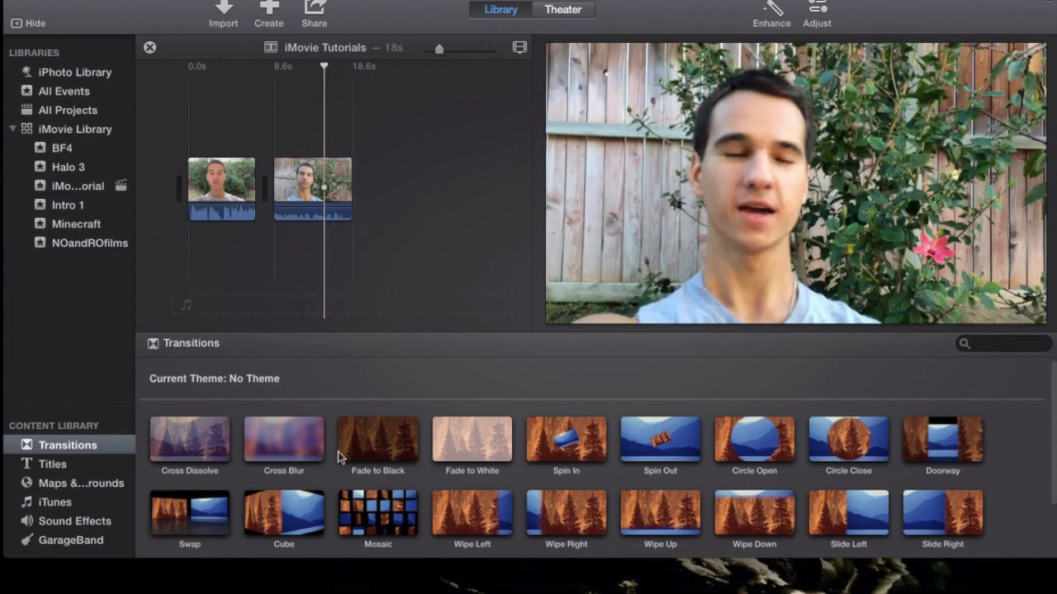
# Place a 1.0-second Mosaic transition after the second clip at the end of the timeline
pyautogui.moveTo(392, 521); pyautogui.dragTo(369, 513)
pyautogui.scroll(-1, 369, 514)
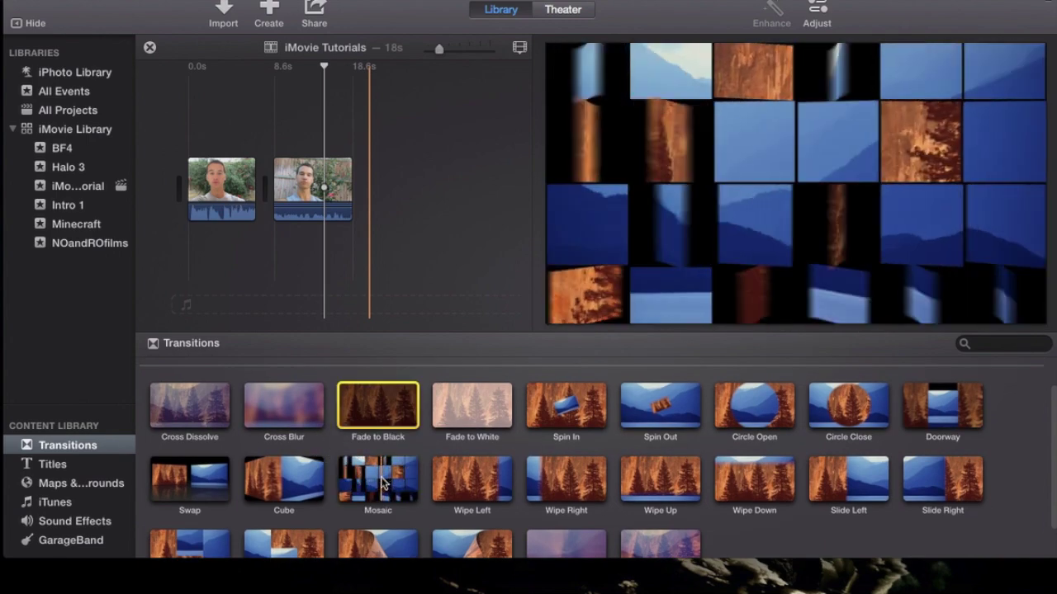
pyautogui.click(362, 469)
pyautogui.moveTo(366, 467); pyautogui.dragTo(329, 230)
pyautogui.click(379, 479)
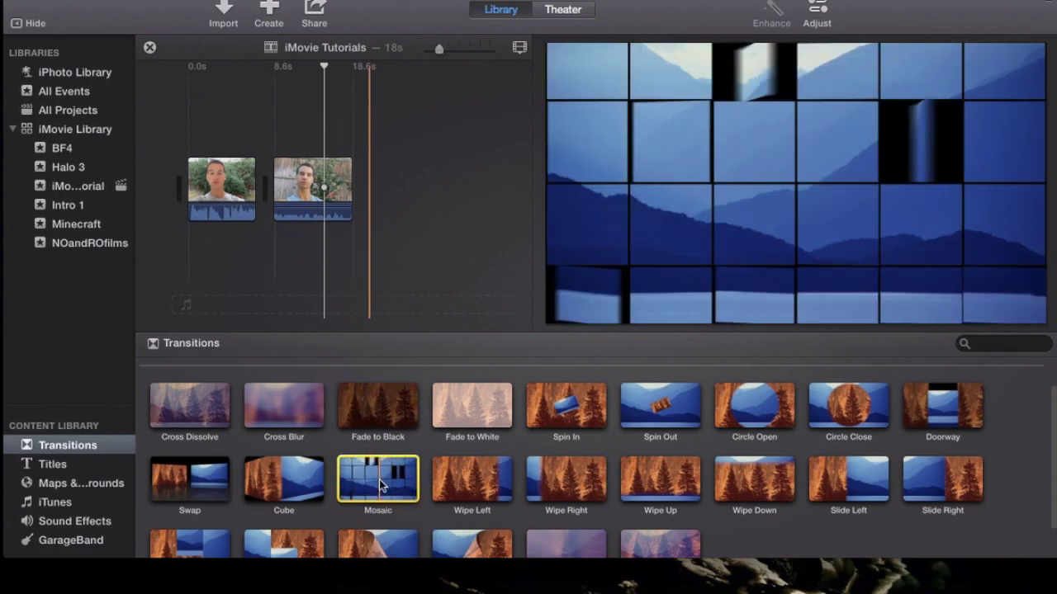
pyautogui.moveTo(380, 481); pyautogui.dragTo(370, 459)
pyautogui.click(387, 494)
pyautogui.click(347, 423)
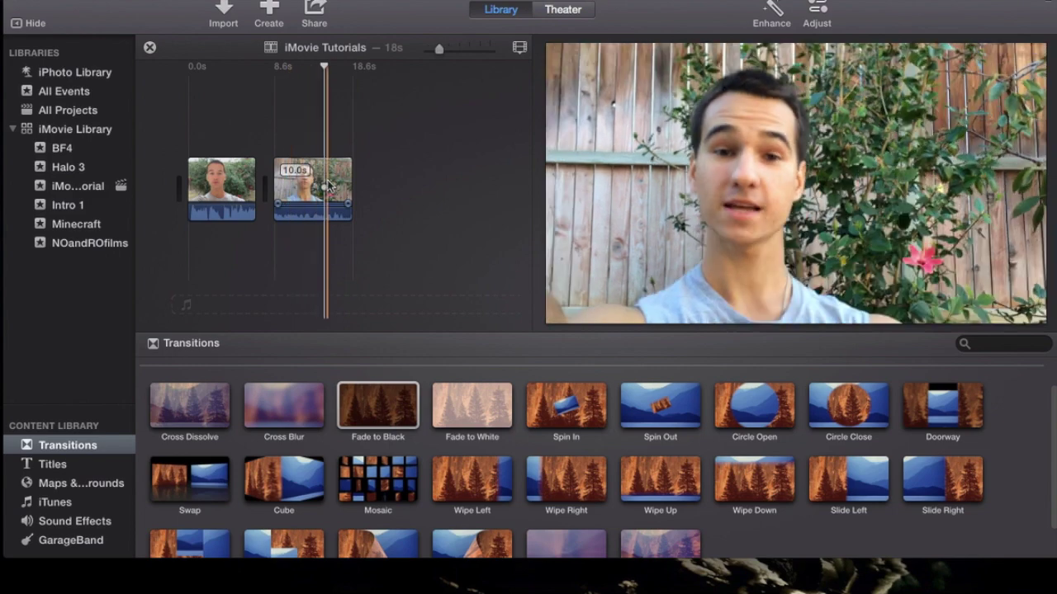
pyautogui.click(395, 477)
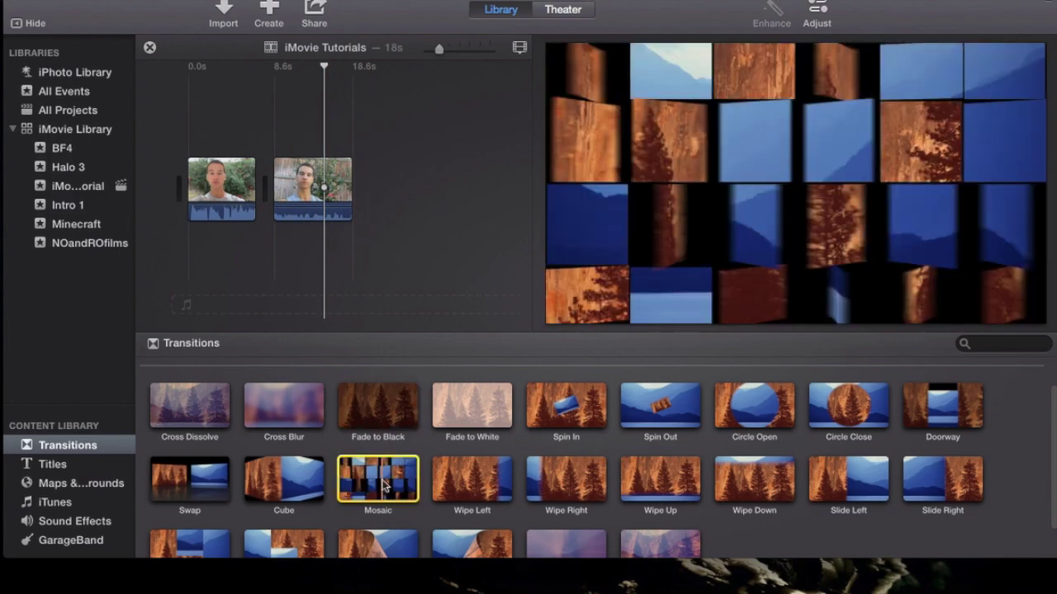
pyautogui.moveTo(389, 487); pyautogui.dragTo(349, 196)
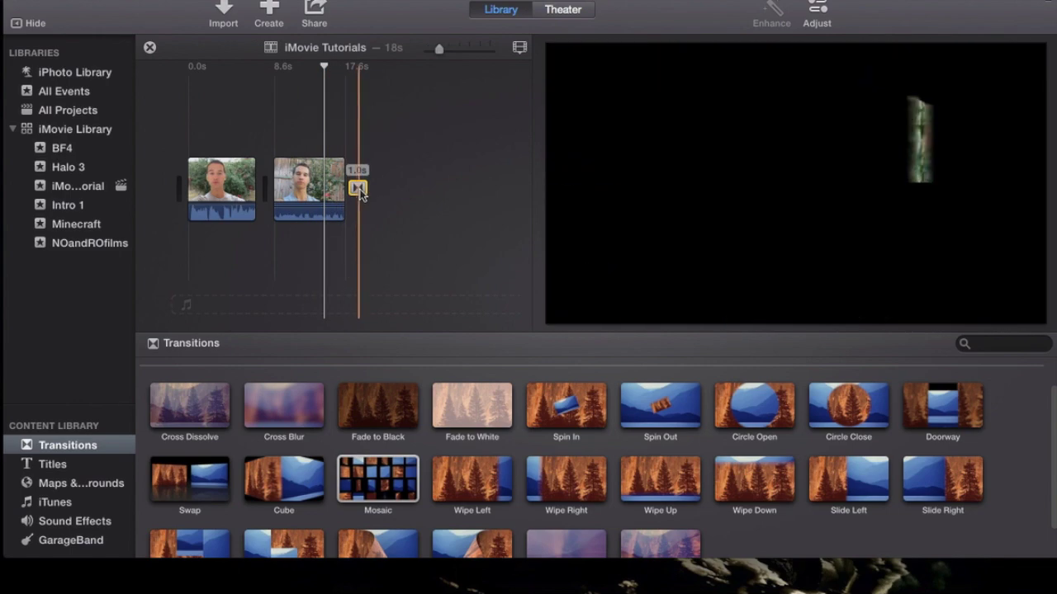
# Check the Mosaic transition's 1.0 settings, then drag it to between the two clips
pyautogui.doubleClick(359, 189)
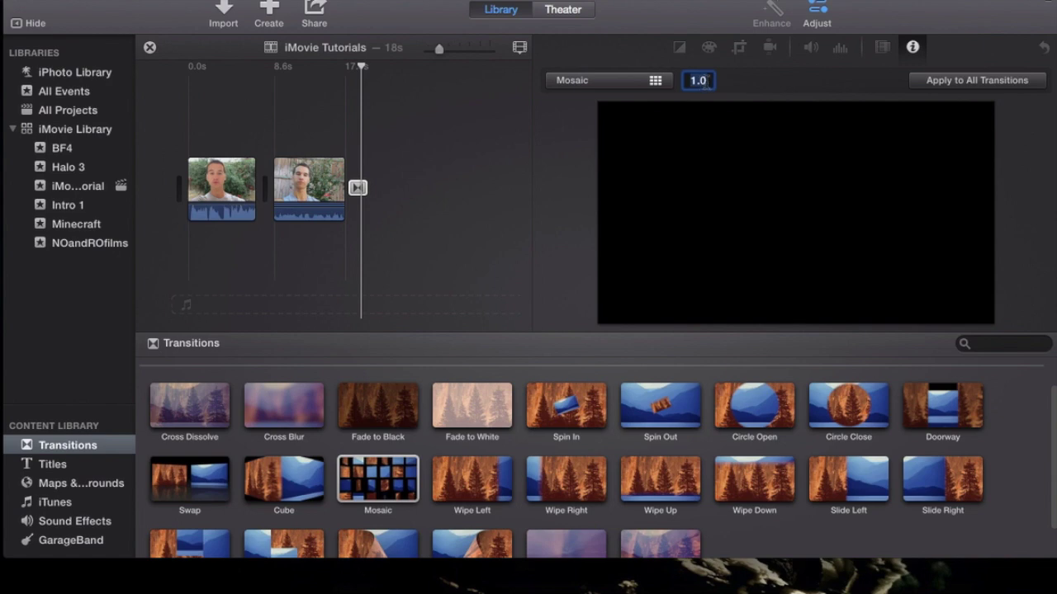
pyautogui.click(428, 201)
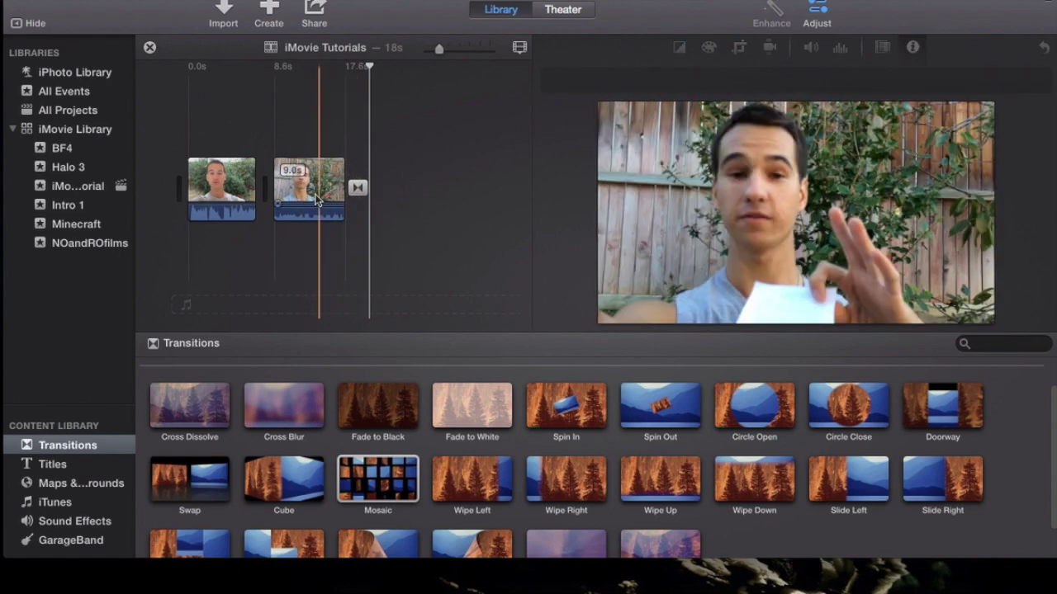
pyautogui.click(360, 198)
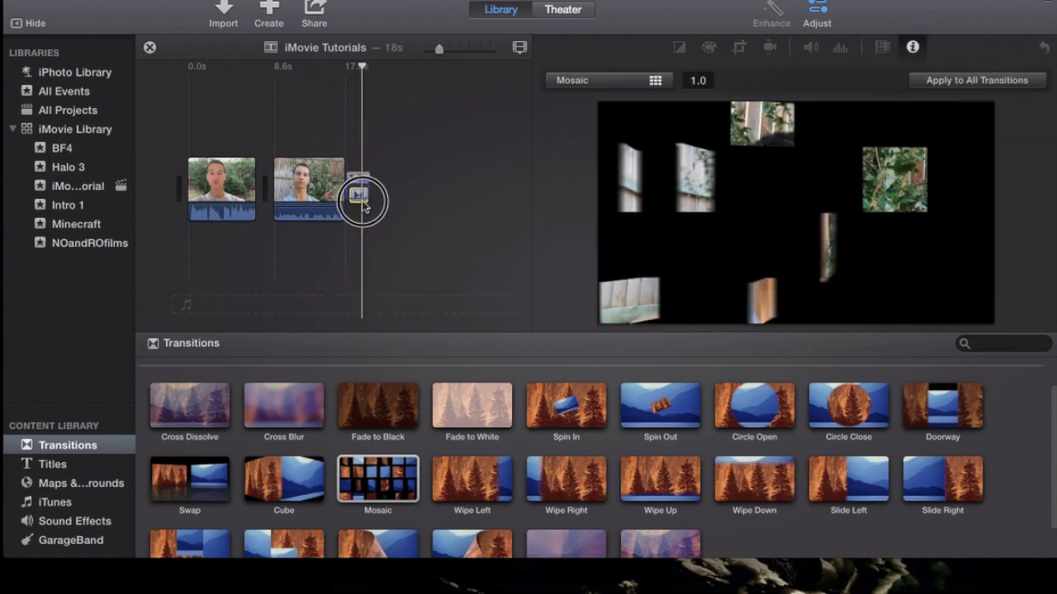
pyautogui.moveTo(363, 207); pyautogui.dragTo(260, 189)
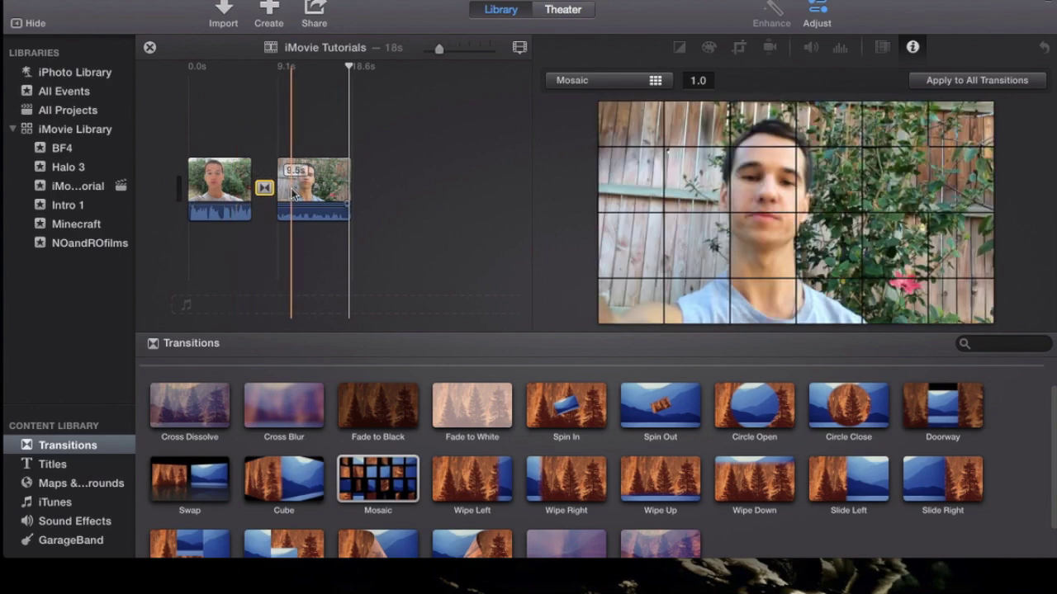
# Set the playhead inside the second clip and leave the clip deselected
pyautogui.click(268, 225)
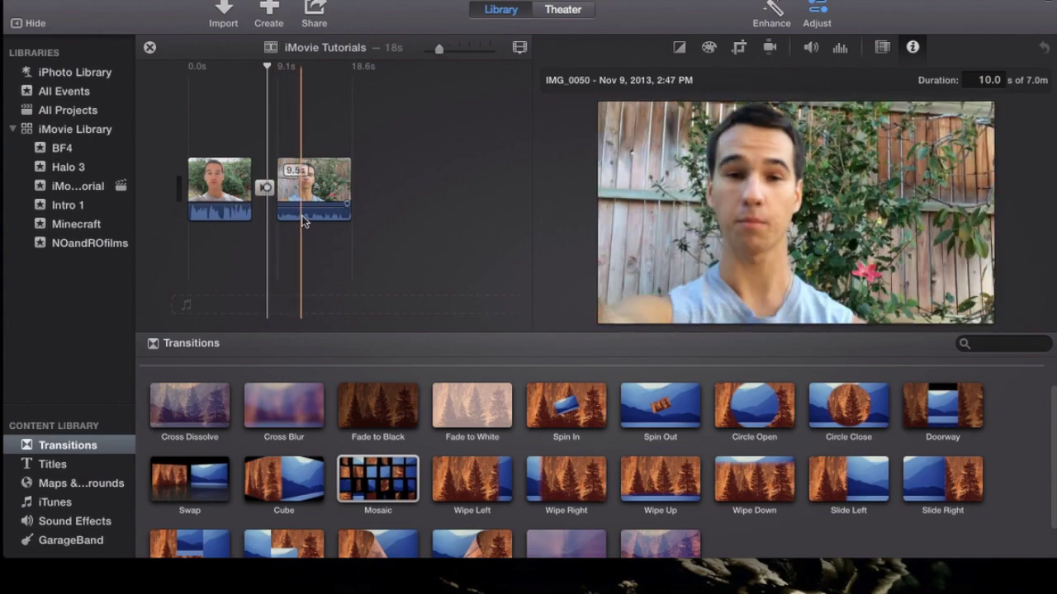
pyautogui.click(387, 197)
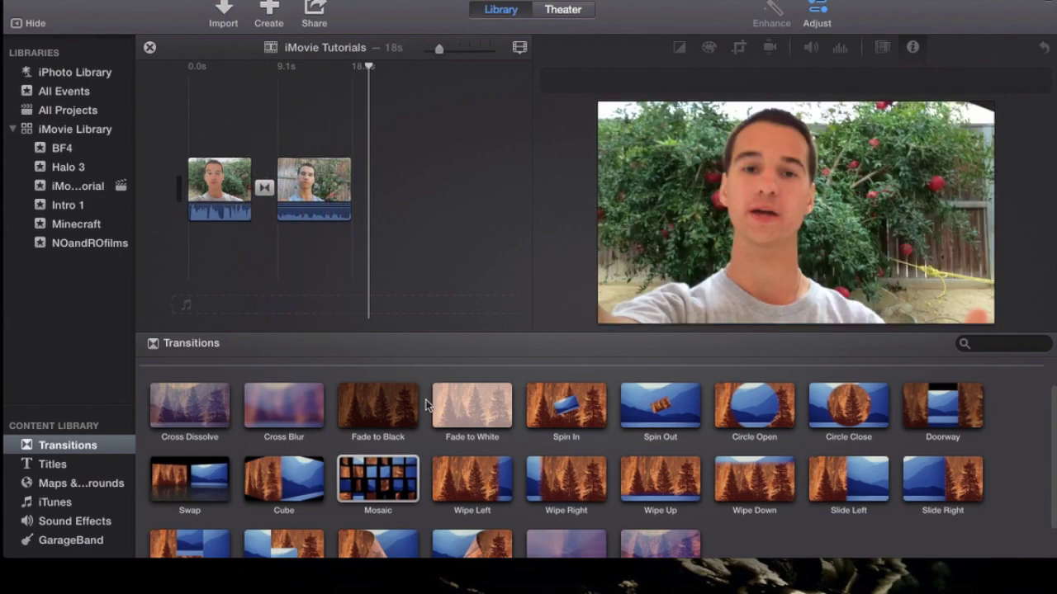
# Show the iMovie Tutorial event's clips and mark a short range in one of them
pyautogui.click(77, 188)
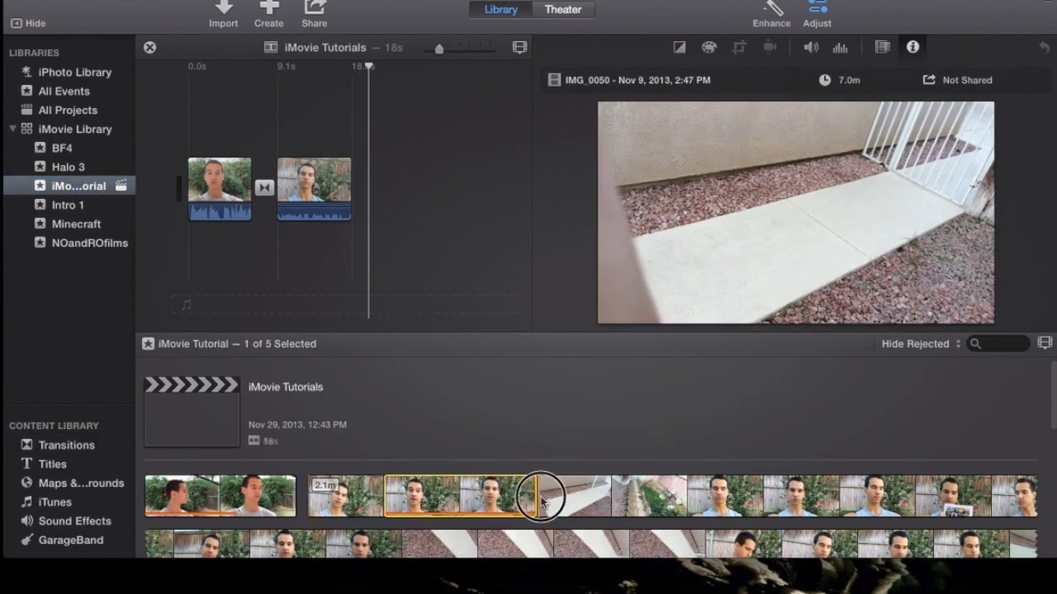
pyautogui.click(538, 495)
pyautogui.moveTo(578, 495); pyautogui.dragTo(551, 493)
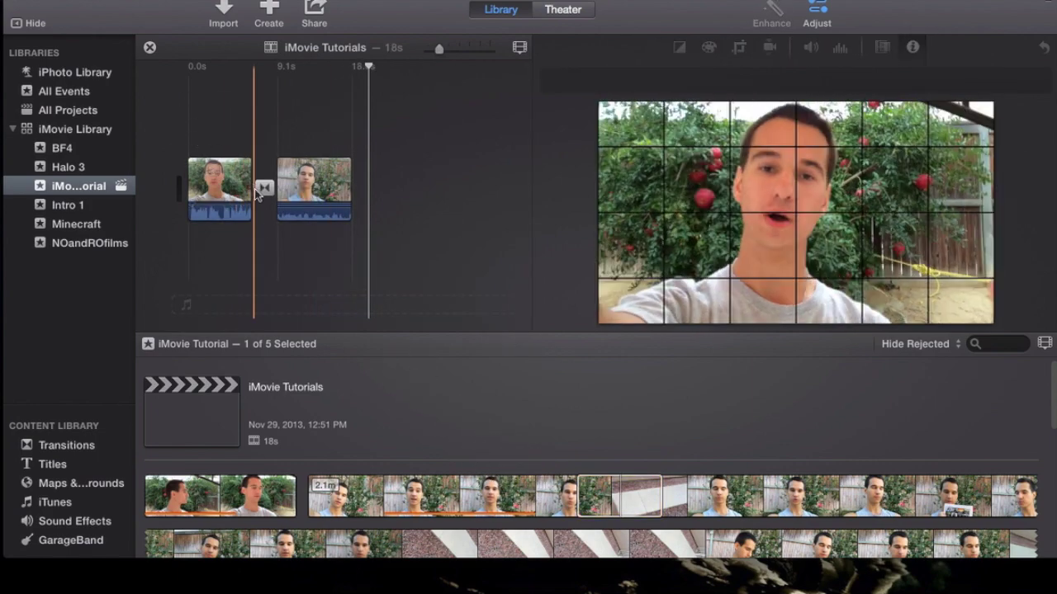
# Preview the Mosaic transition by playing the project from just before it
pyautogui.click(263, 189)
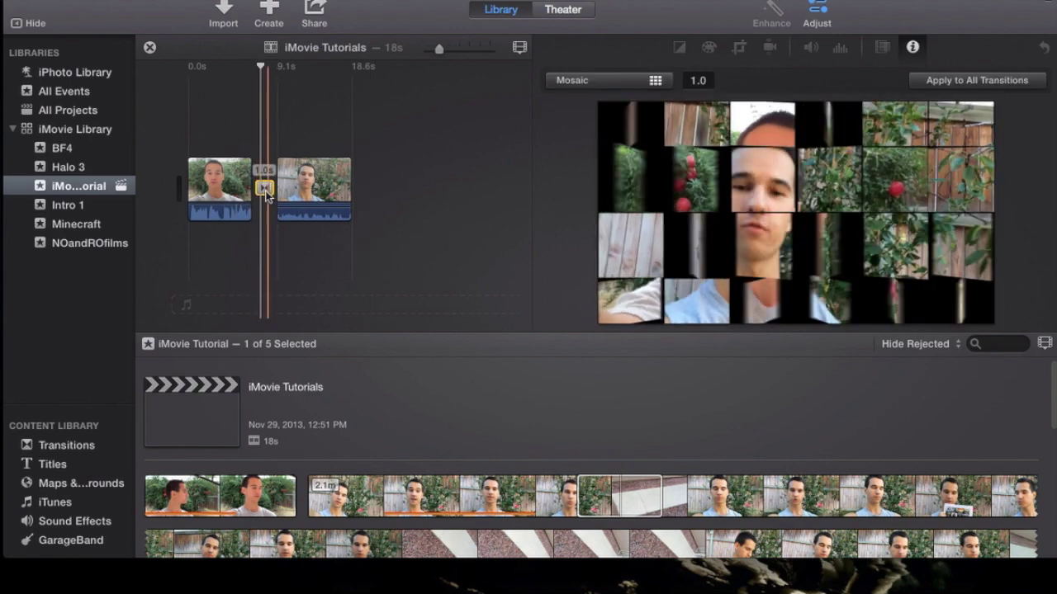
pyautogui.click(267, 147)
pyautogui.press('space')
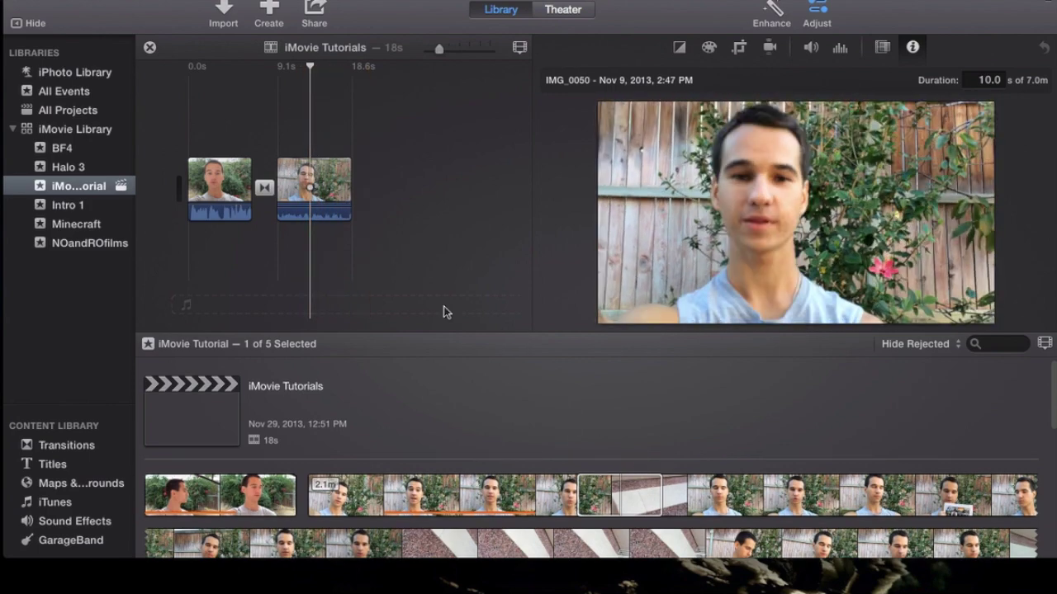
pyautogui.click(255, 186)
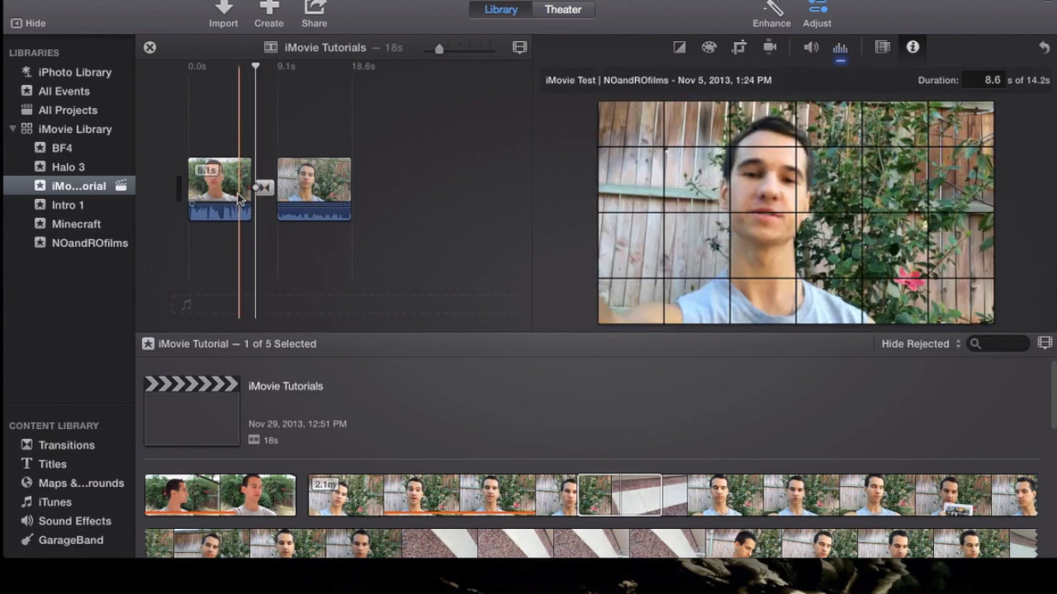
pyautogui.click(237, 207)
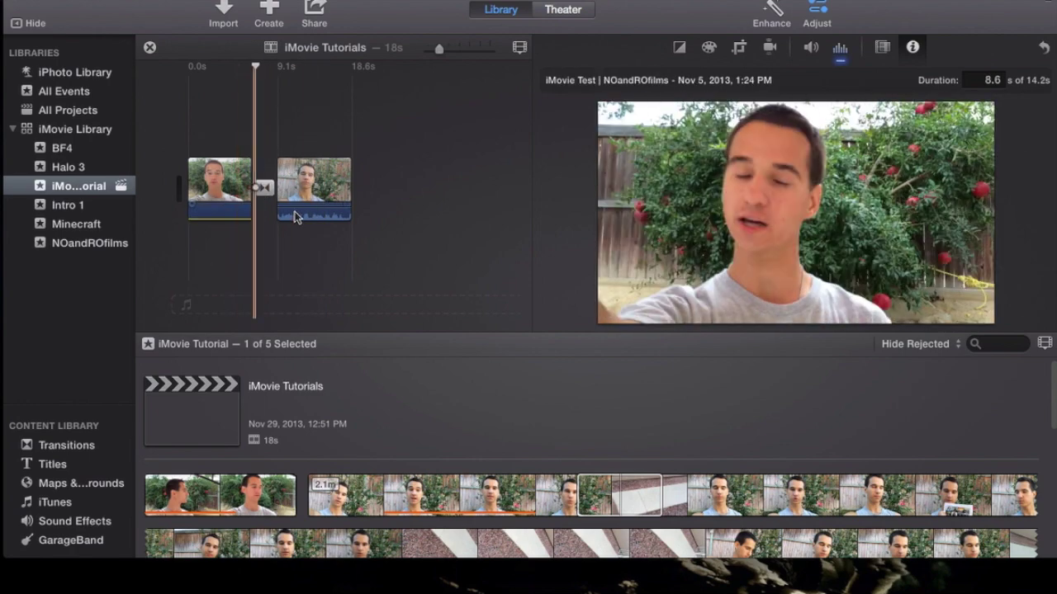
pyautogui.click(306, 229)
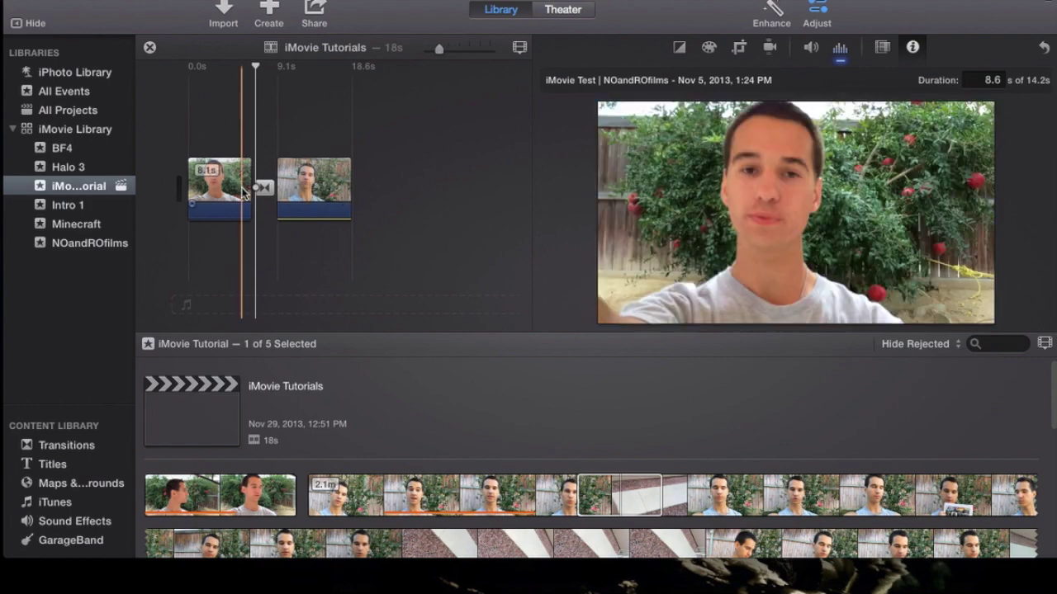
pyautogui.click(243, 193)
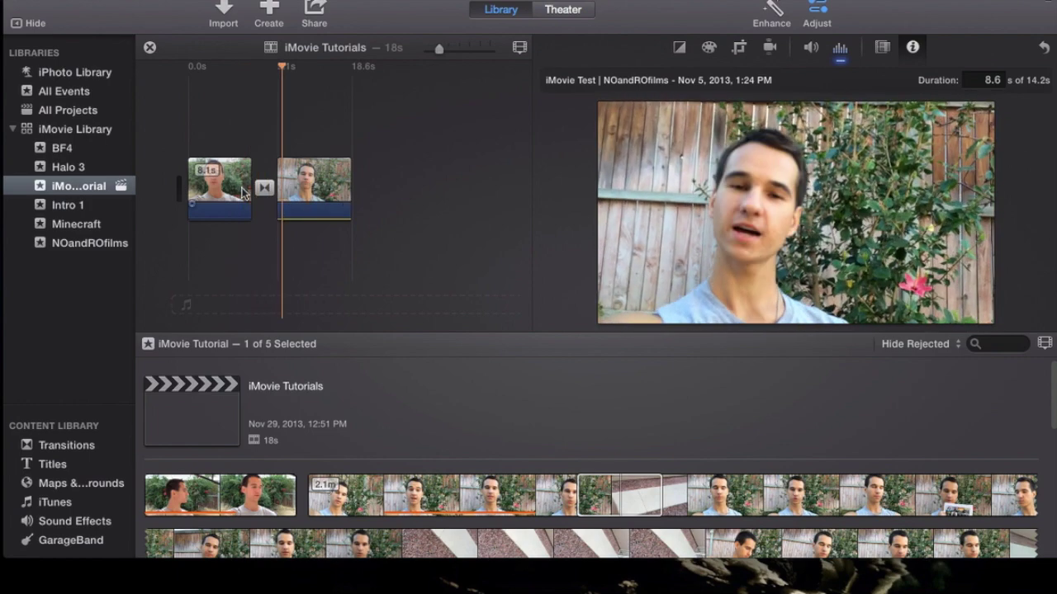
pyautogui.click(253, 127)
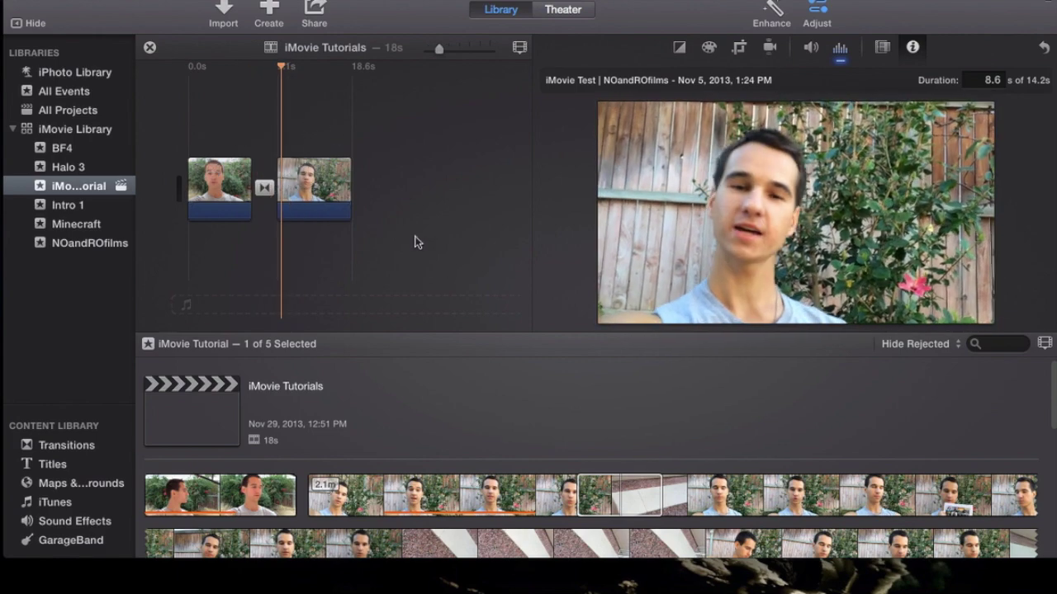
pyautogui.click(331, 258)
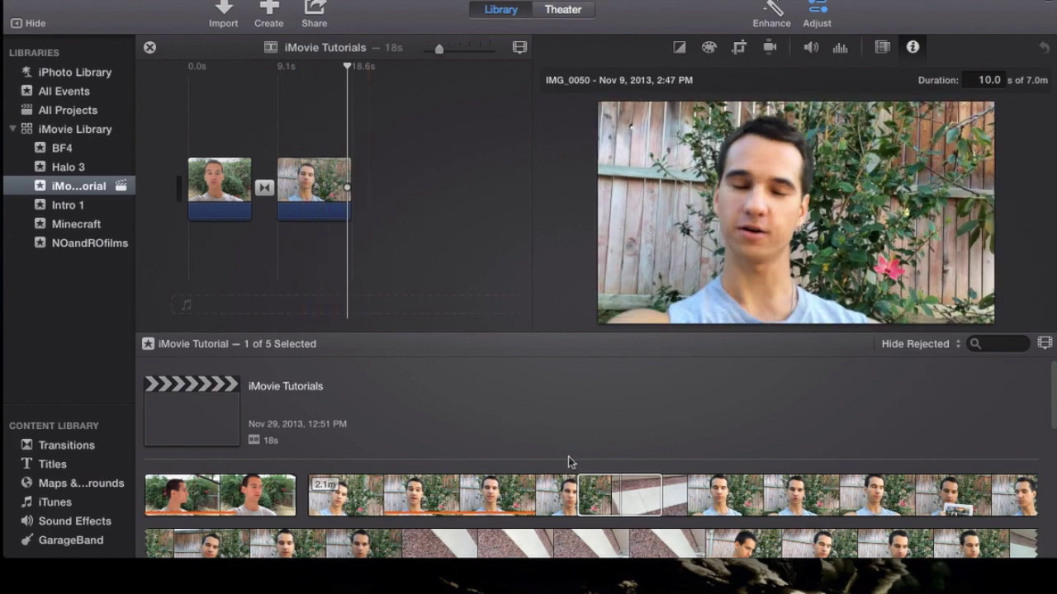
# Show the Transitions browser and check the Mosaic transition's 1.0-second duration
pyautogui.scroll(-3, 714, 497)
pyautogui.scroll(2, 578, 462)
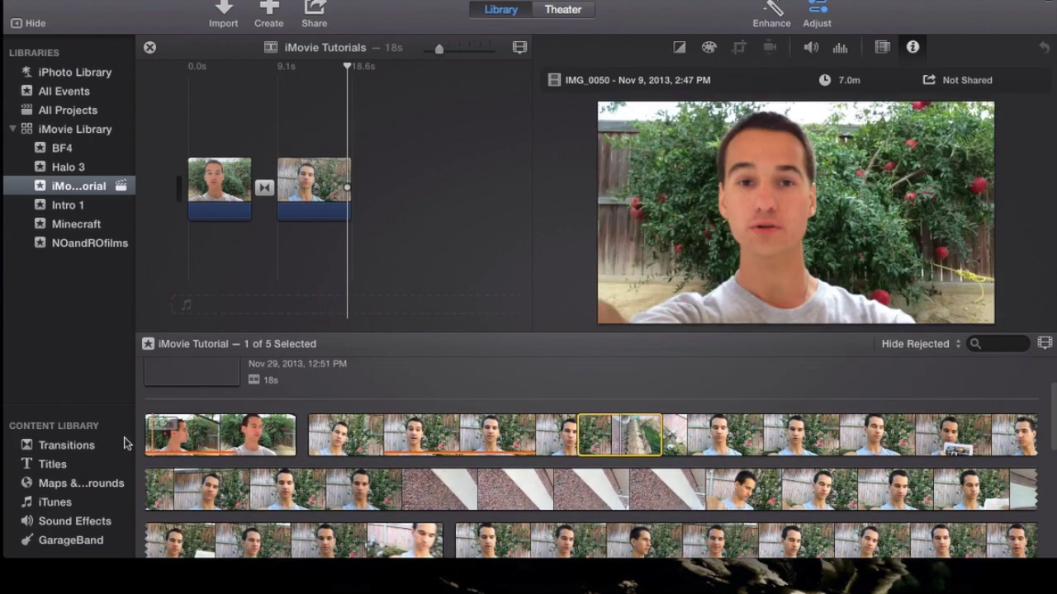
pyautogui.click(68, 445)
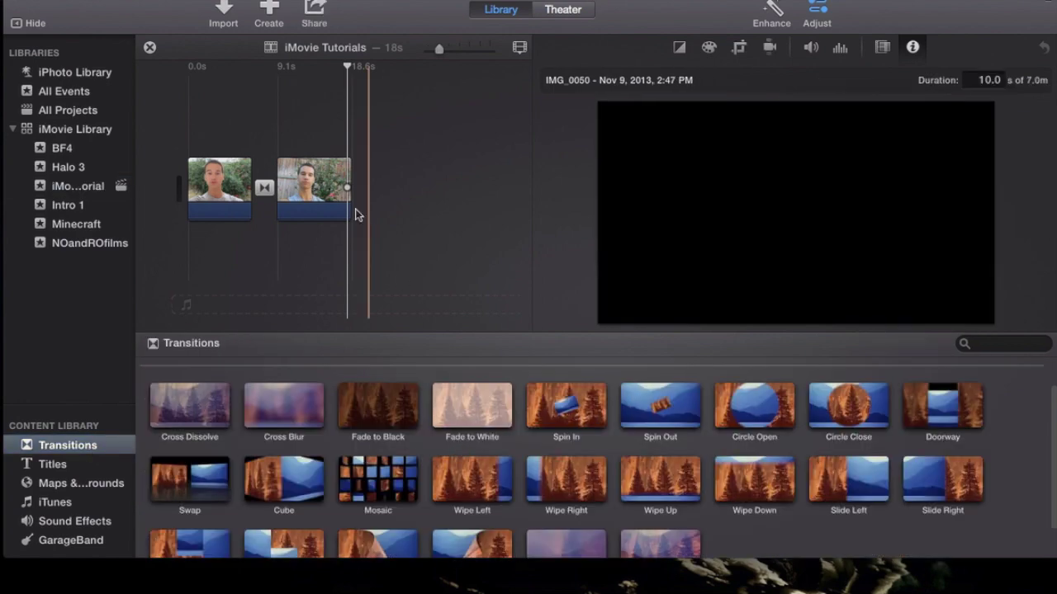
pyautogui.click(266, 189)
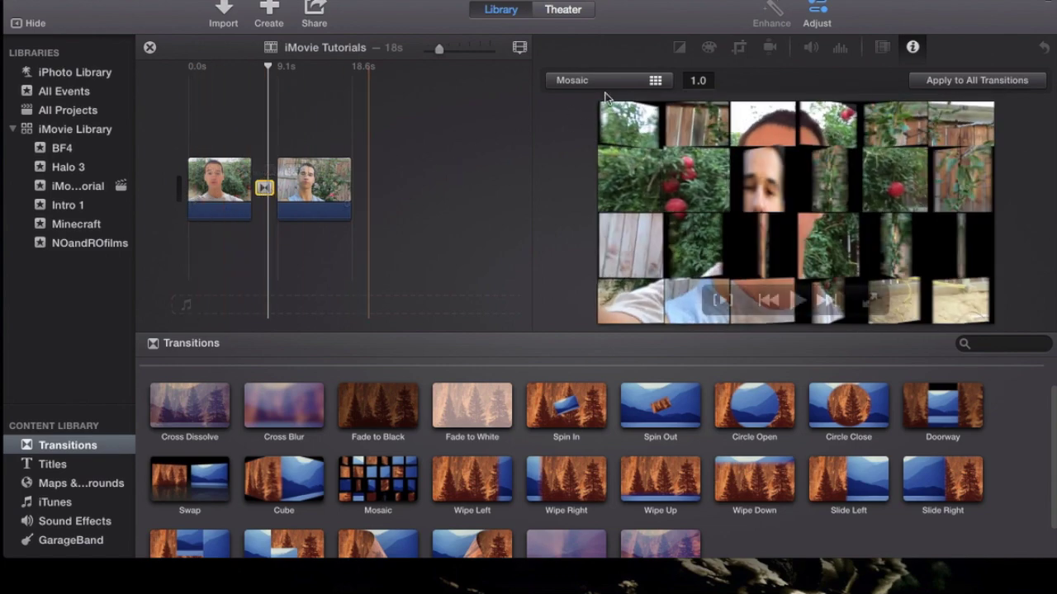
pyautogui.click(369, 177)
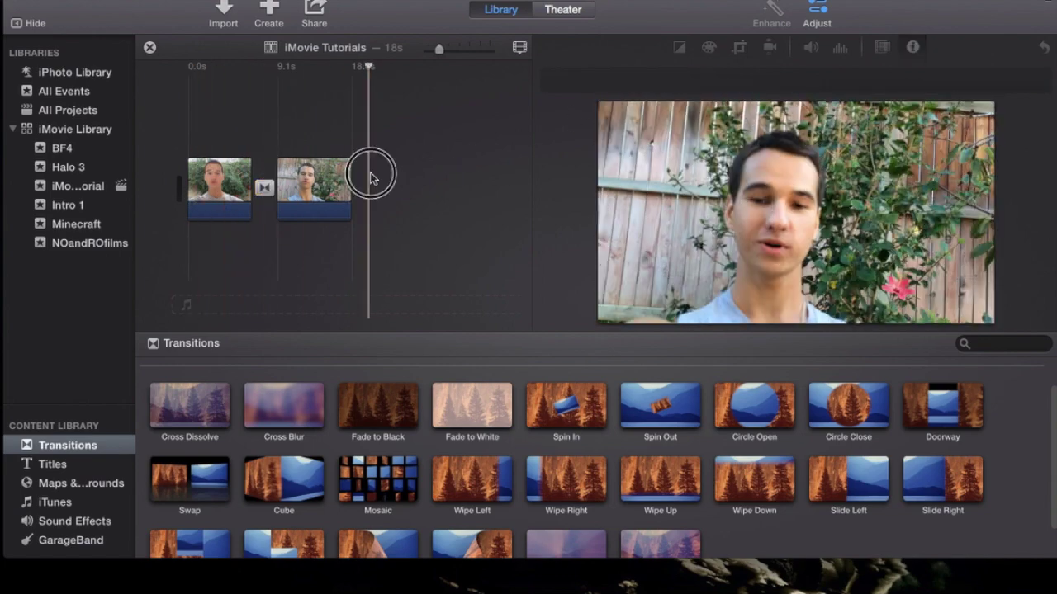
# Show the event's clips, step the playhead across the clip boundary, and open the Mosaic transition's settings
pyautogui.click(78, 188)
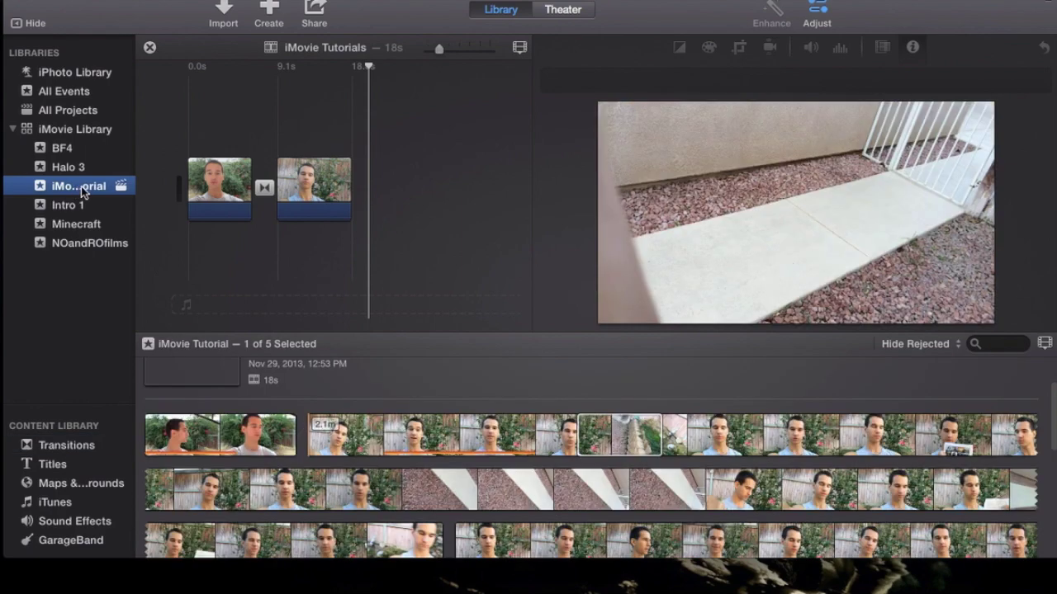
pyautogui.click(239, 134)
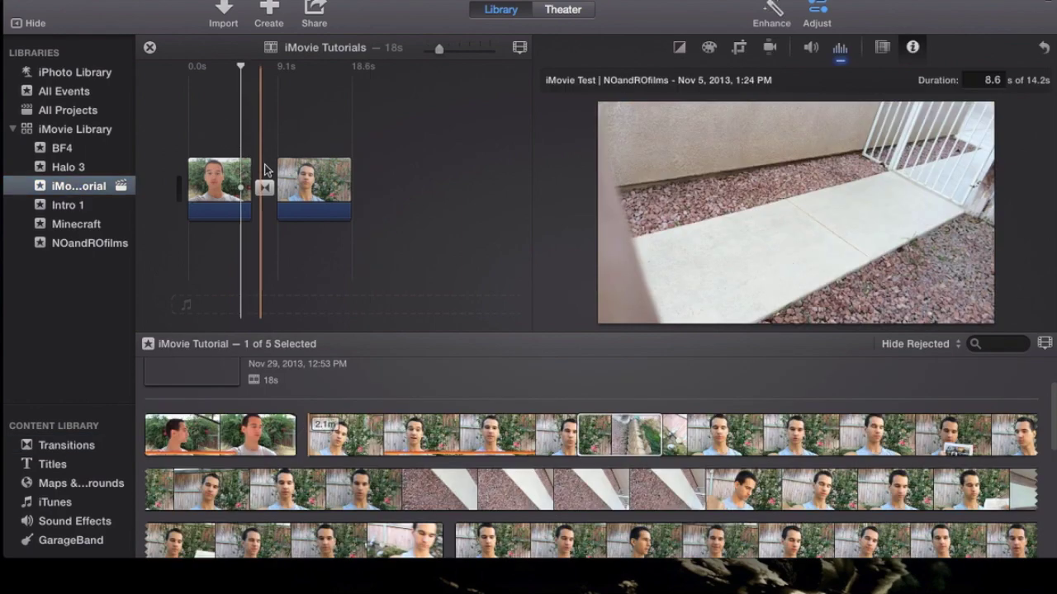
pyautogui.click(290, 136)
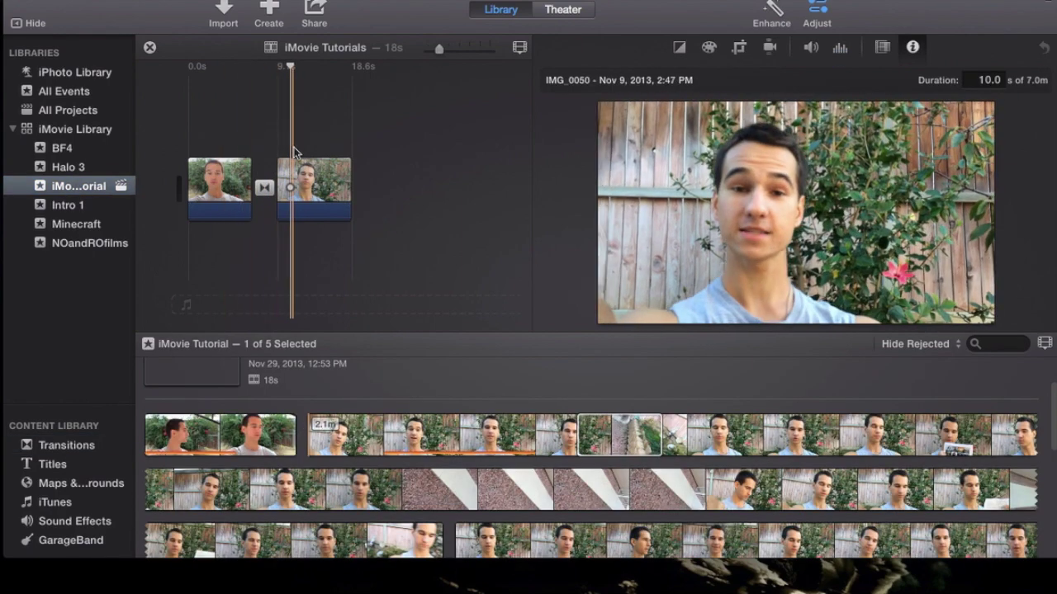
pyautogui.click(328, 136)
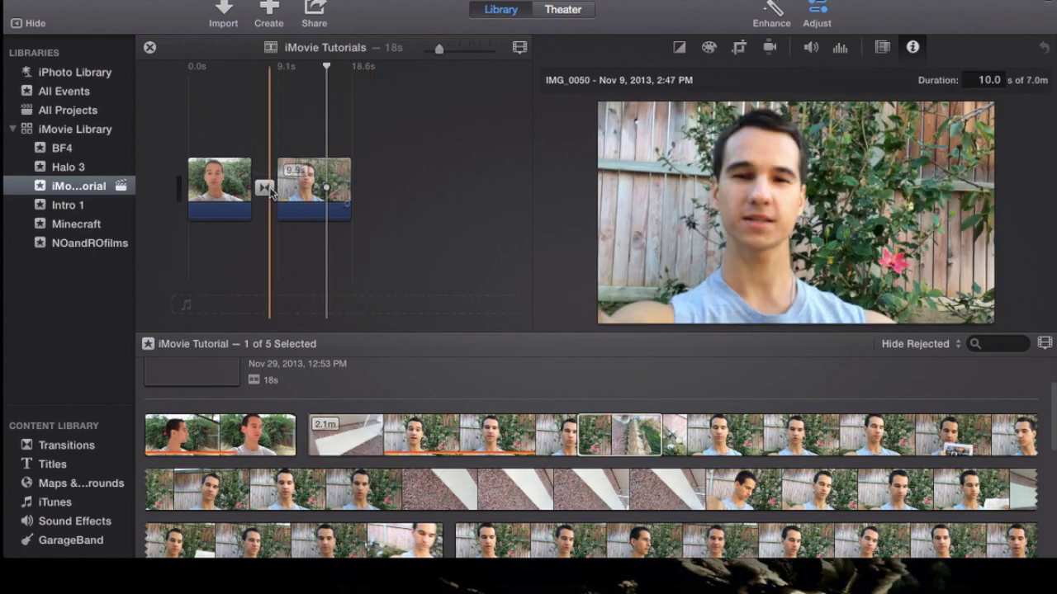
pyautogui.click(266, 189)
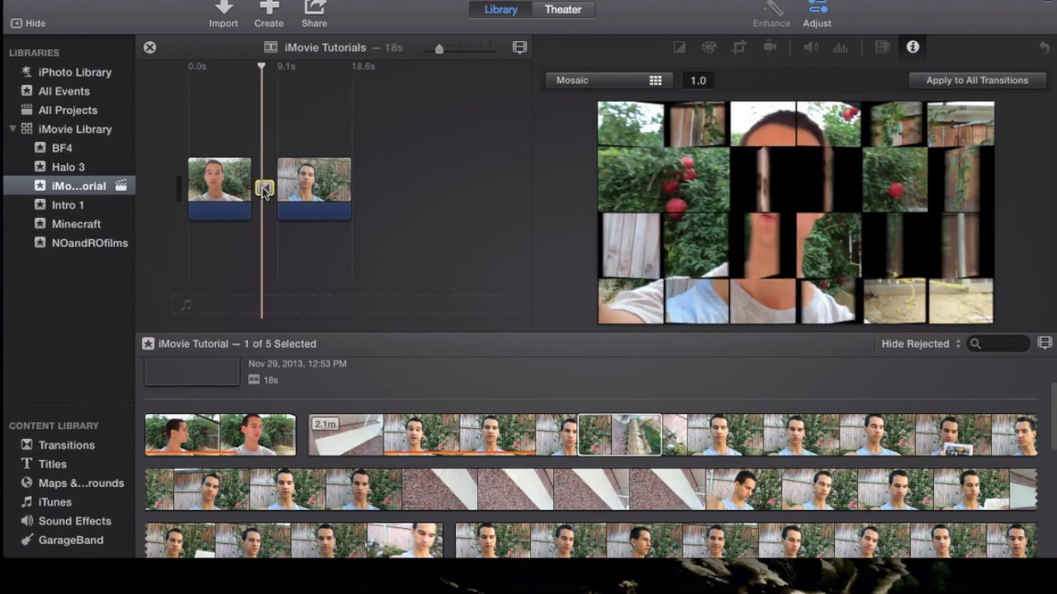
pyautogui.click(656, 82)
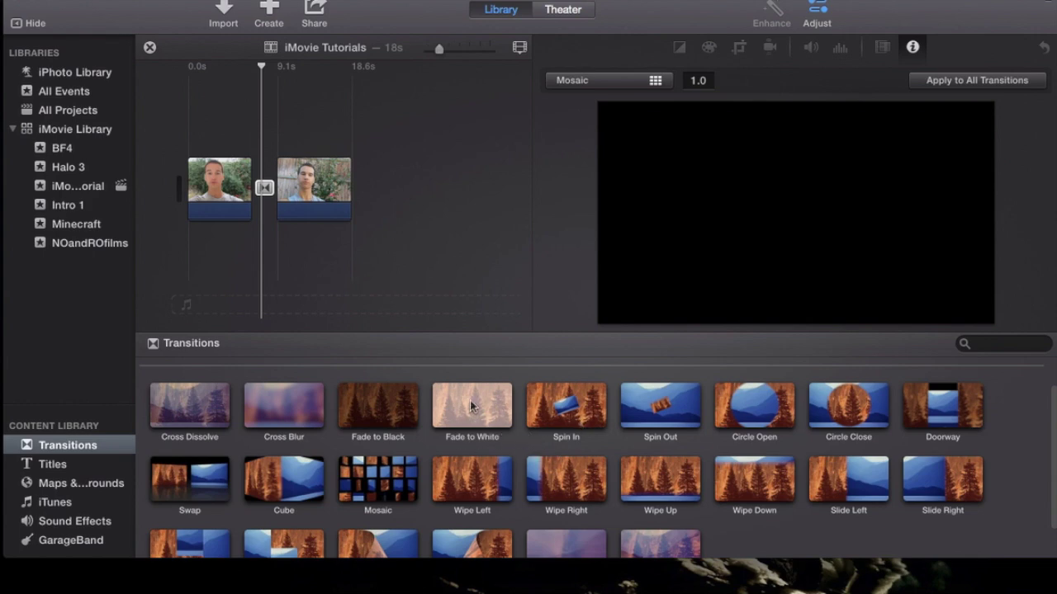
# Drop Spin In onto the Mosaic transition to replace it, then play it back
pyautogui.moveTo(584, 418); pyautogui.dragTo(261, 159)
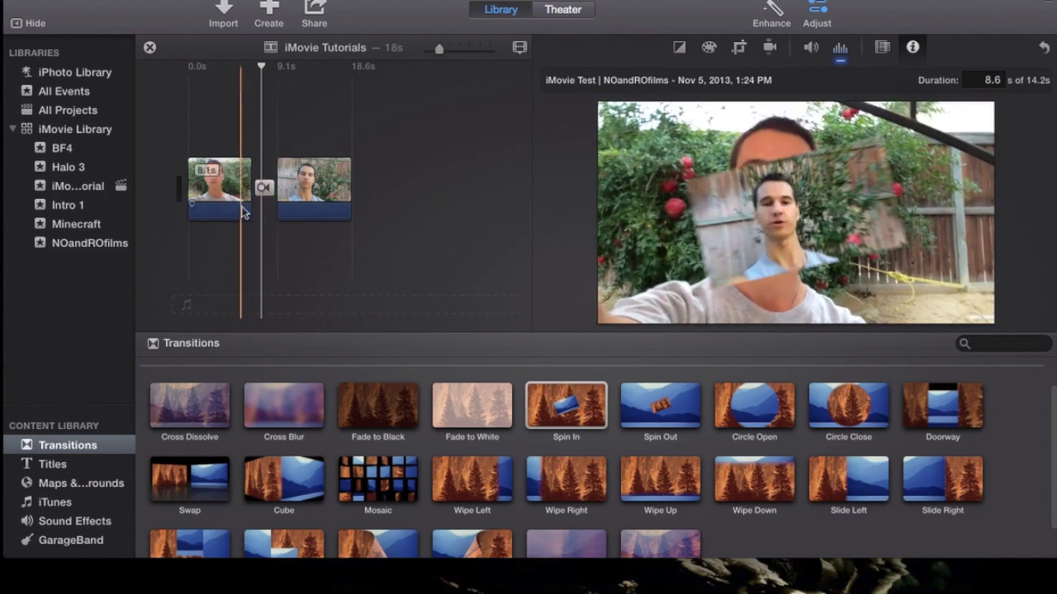
pyautogui.press('space')
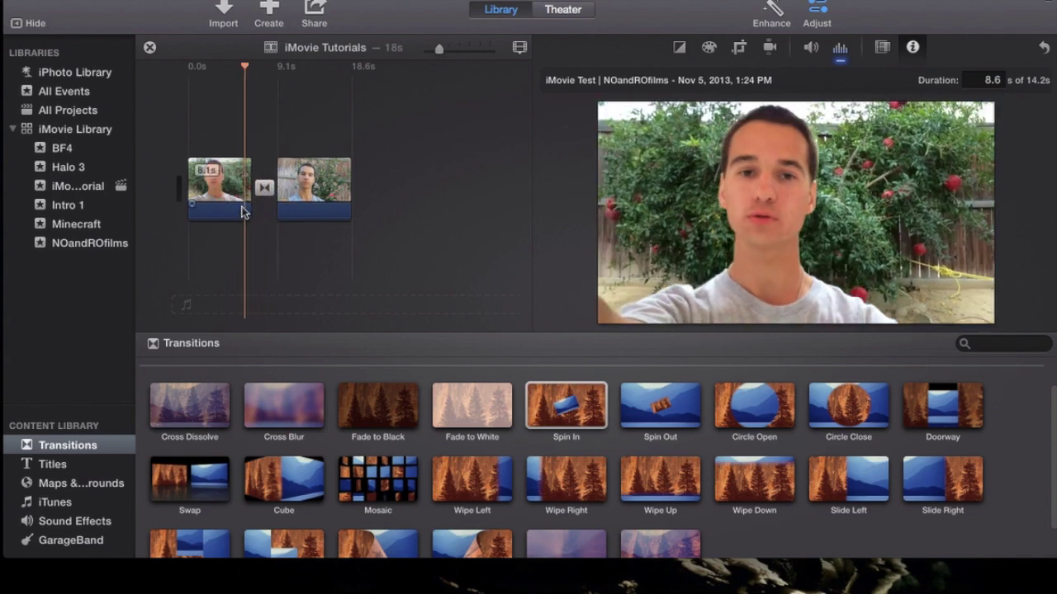